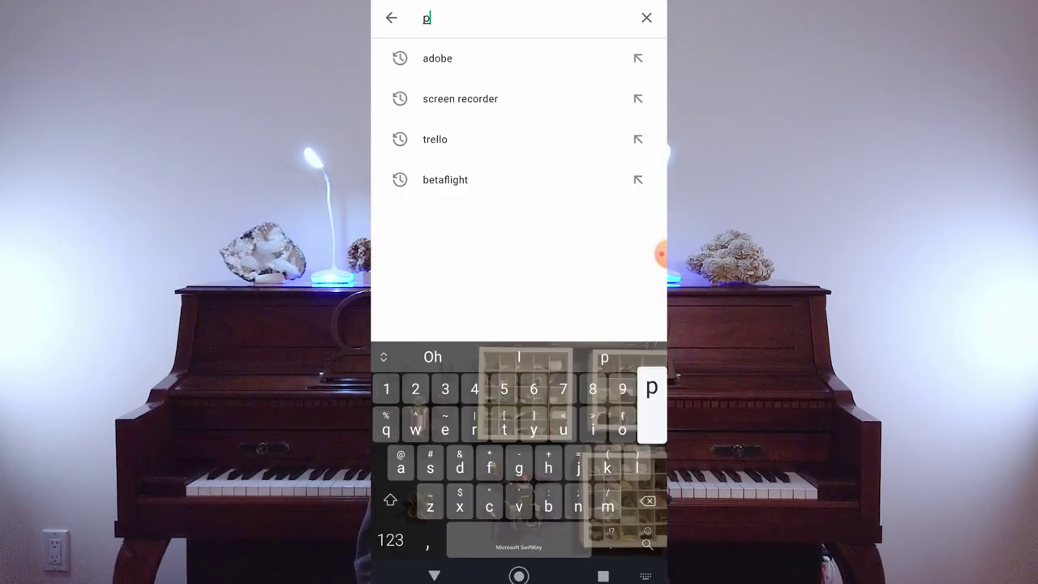
- Search the Play Store for 'photo' to find Photoshop Express and scroll the results
type("hoto")
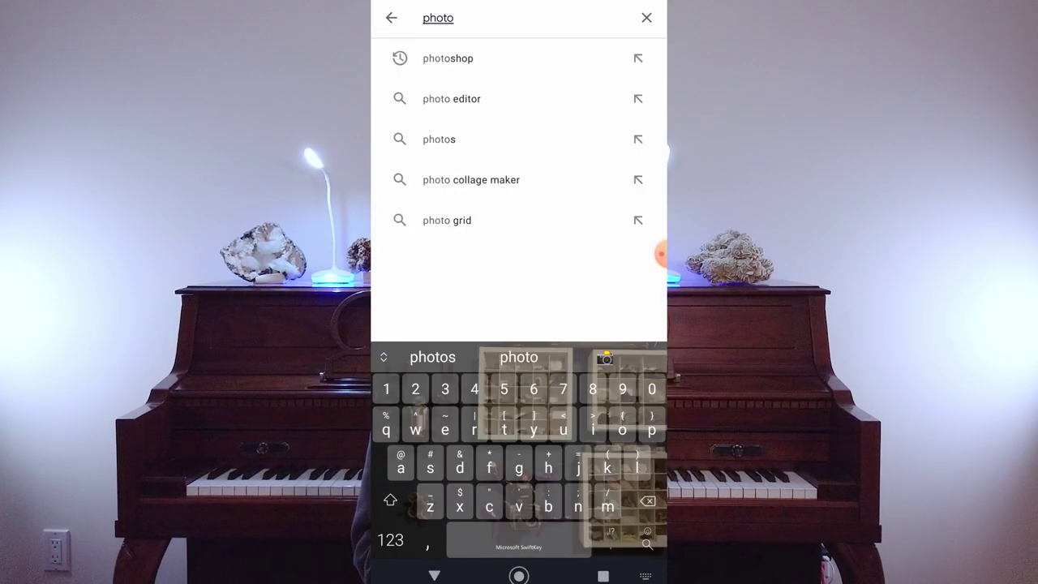
left_click(447, 57)
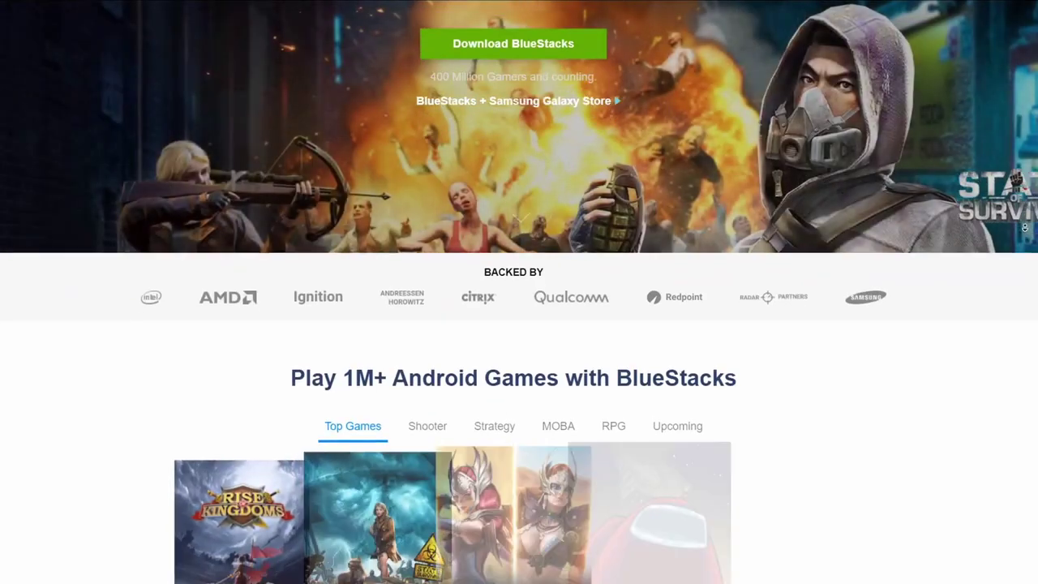
scroll(1025, 228, "down", 5)
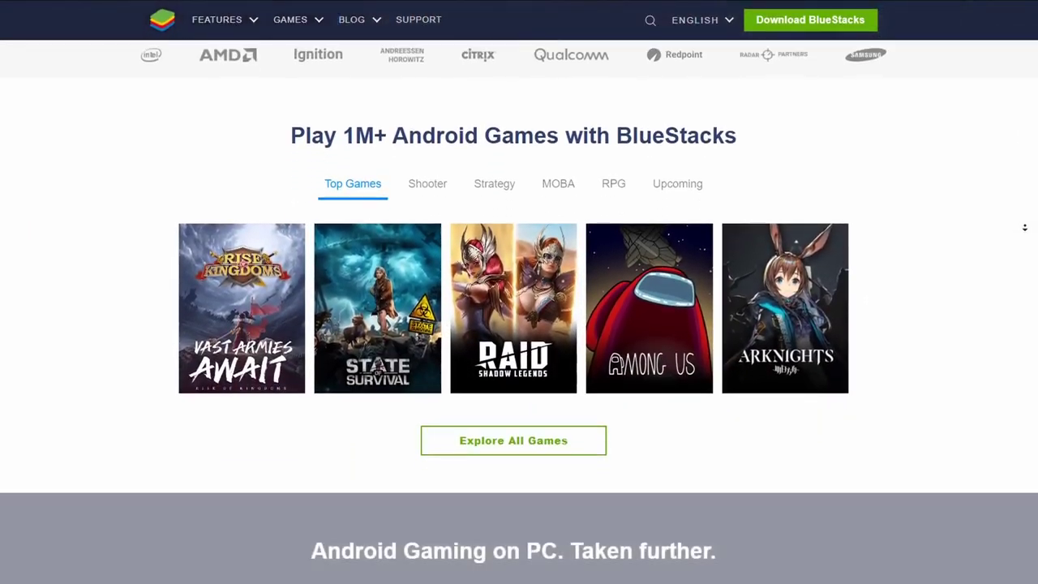
scroll(1024, 228, "down", 6)
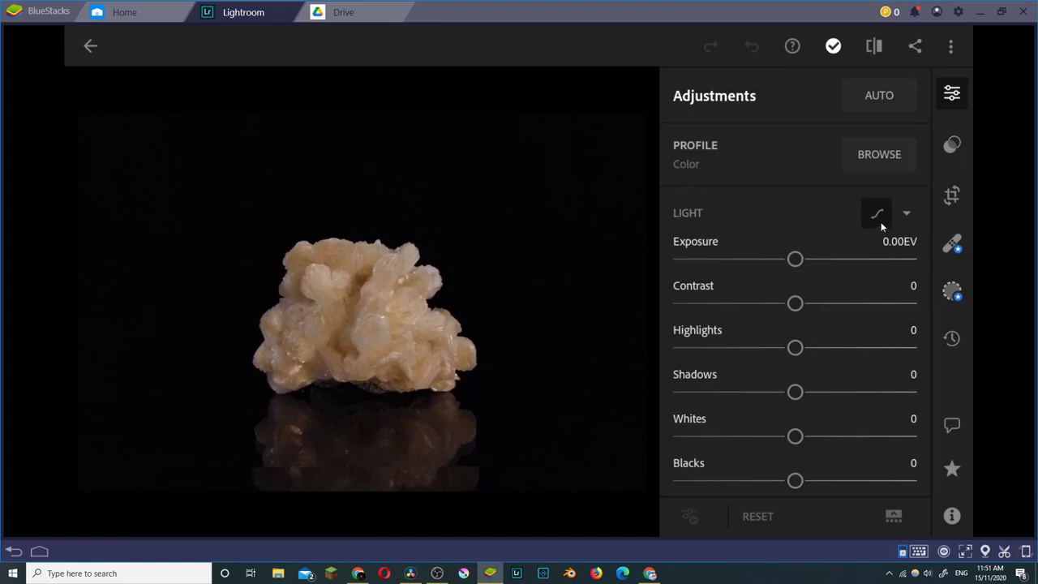
- Show the tone curve and lower the Exposure slider on the crystal cluster photo
left_click(878, 213)
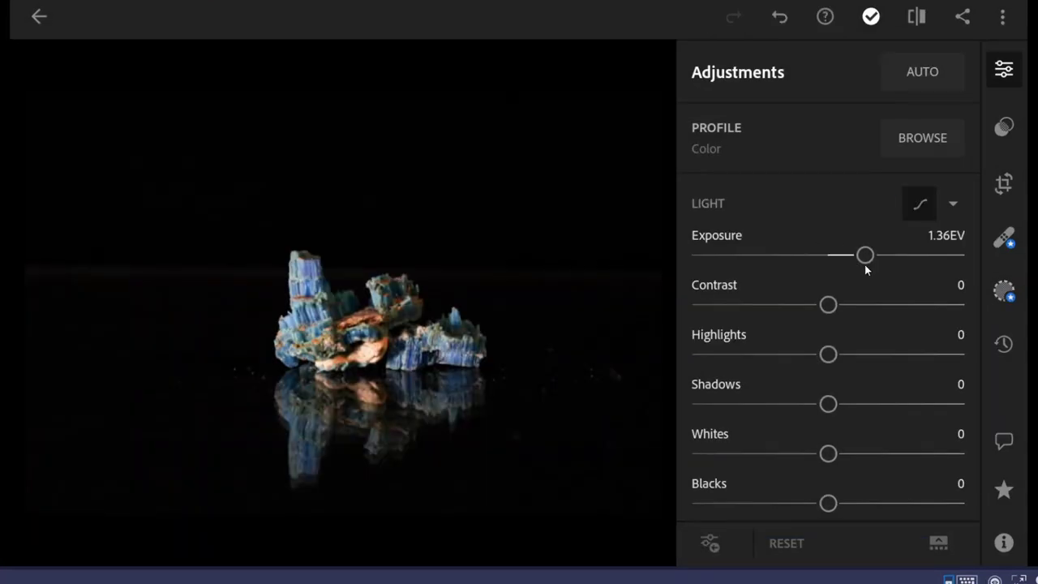
mouse_move(864, 264)
left_mouse_down()
mouse_move(856, 268)
mouse_move(879, 269)
left_mouse_up()
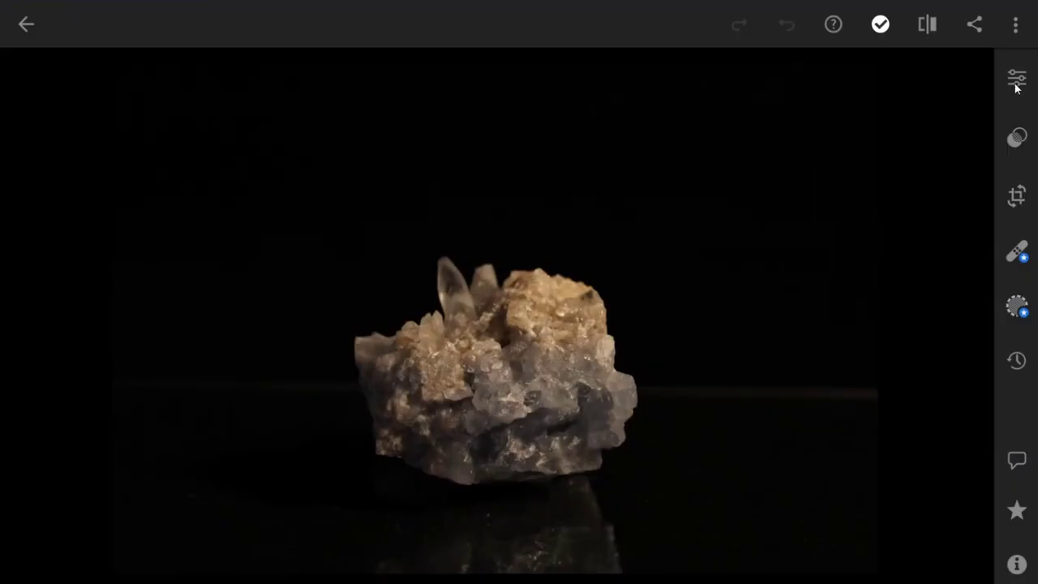
- Raise the crystal cluster photo's Exposure to 0.61 EV in the Light panel
left_click(1016, 82)
left_click(857, 236)
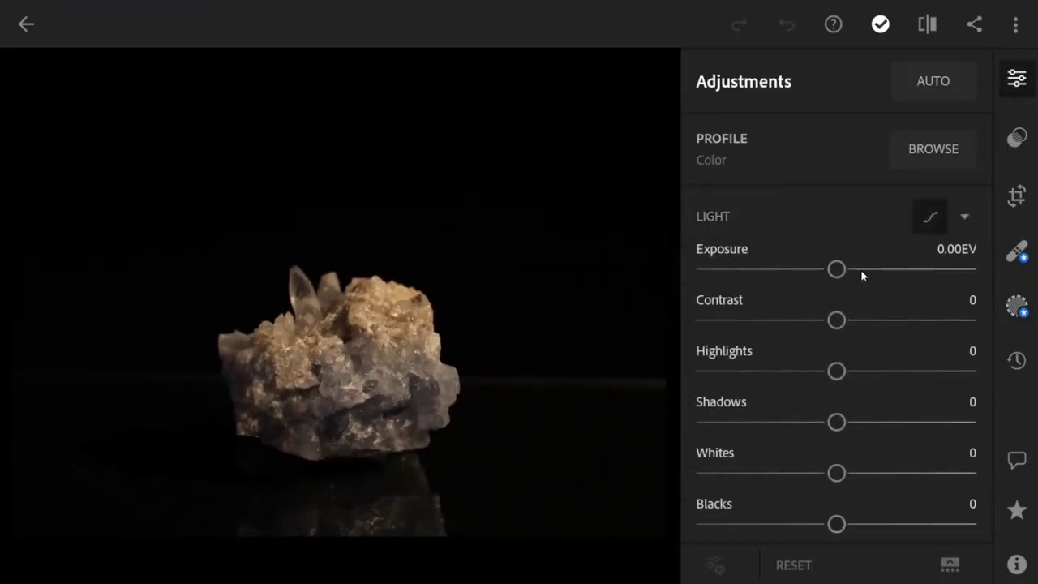
mouse_move(838, 273)
left_mouse_down()
mouse_move(865, 283)
mouse_move(849, 279)
mouse_move(853, 270)
left_mouse_up()
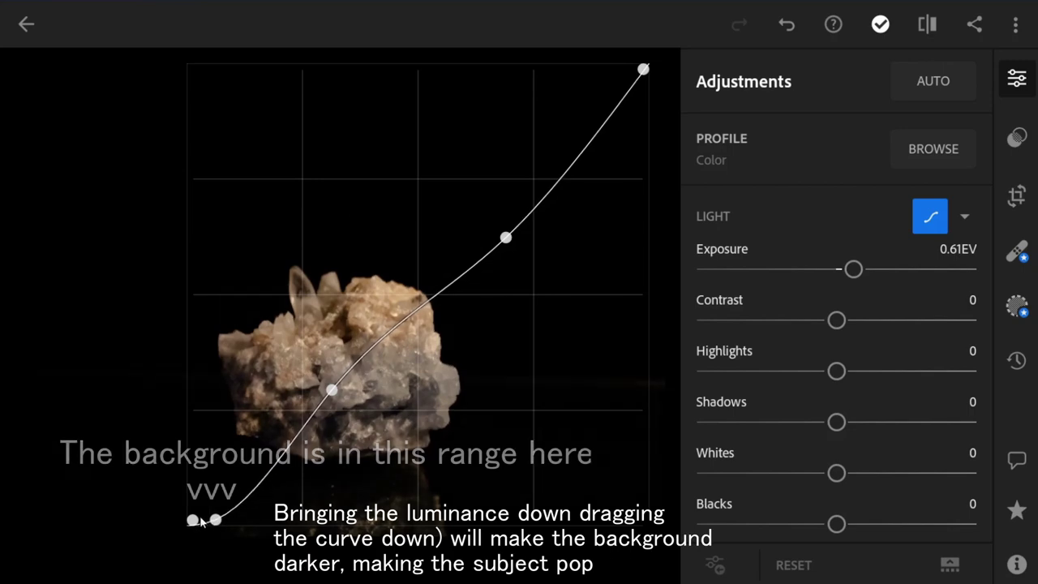
- Set Highlights to 12, Shadows to 79 and colour Temp to -13
mouse_move(836, 371)
left_mouse_down()
mouse_move(852, 374)
mouse_move(837, 373)
left_mouse_up()
left_click_drag(840, 426, 924, 424)
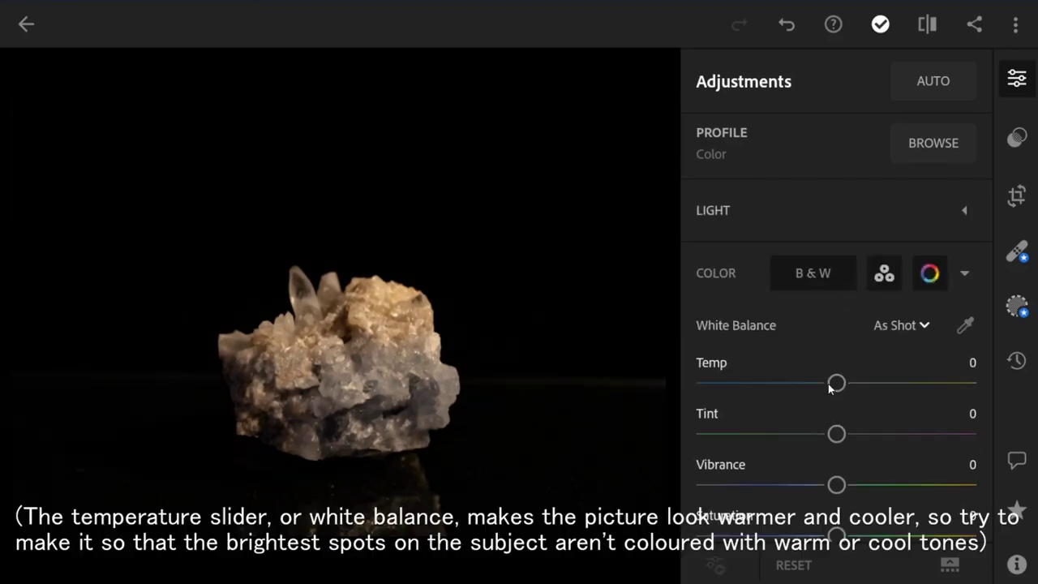
mouse_move(834, 382)
left_mouse_down()
mouse_move(816, 386)
mouse_move(823, 392)
left_mouse_up()
- Lower Saturation to -34 and raise Vibrance to about 53
scroll(857, 401, "down", 5)
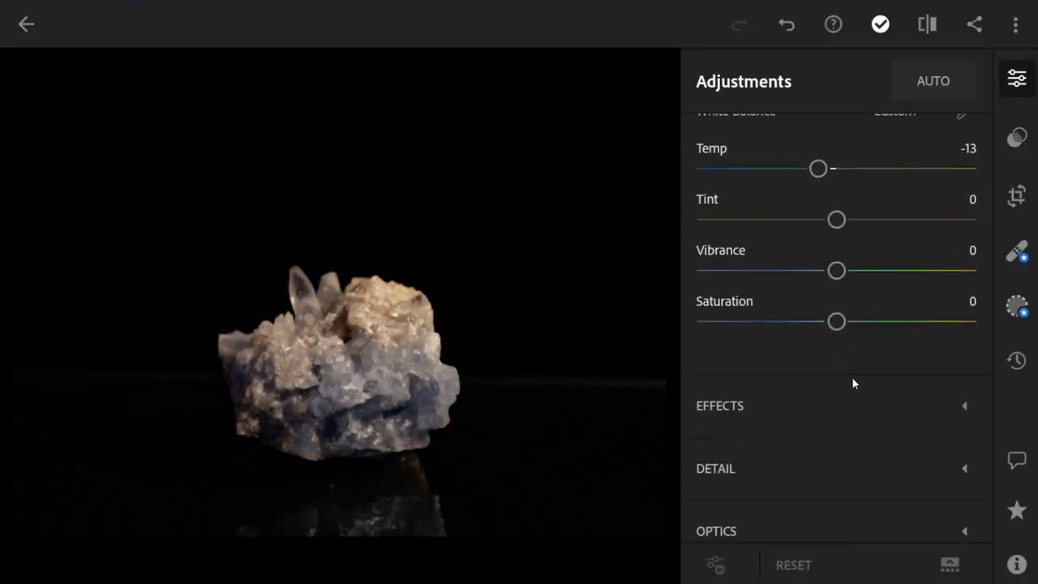
left_click_drag(834, 251, 790, 255)
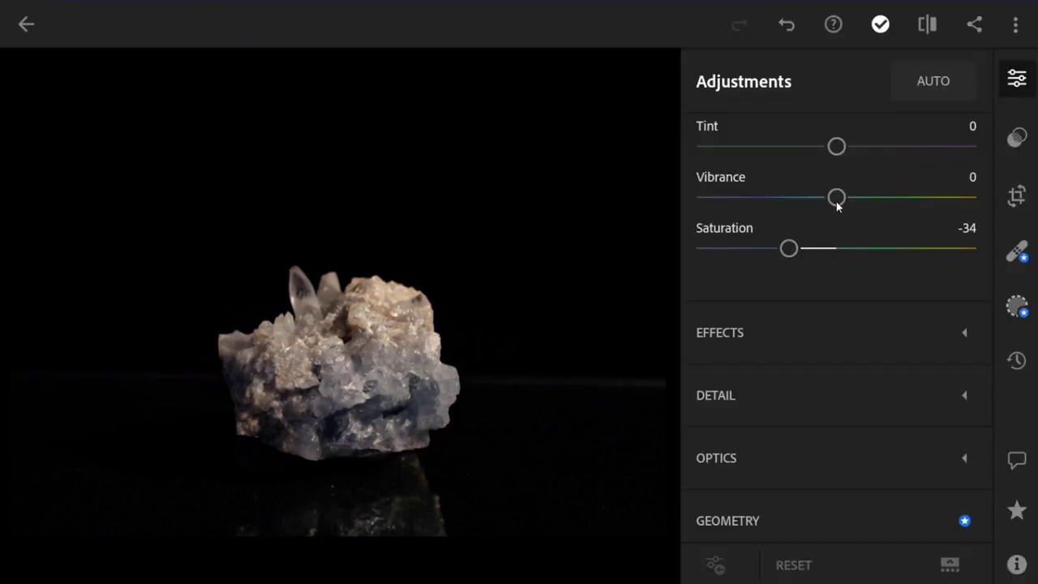
left_click_drag(836, 199, 853, 201)
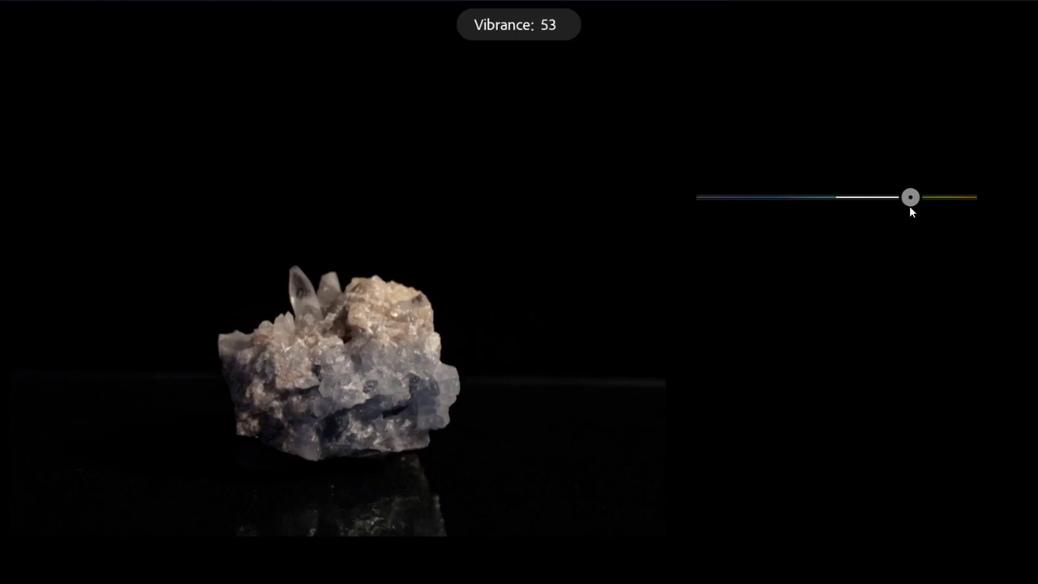
left_click_drag(909, 205, 912, 205)
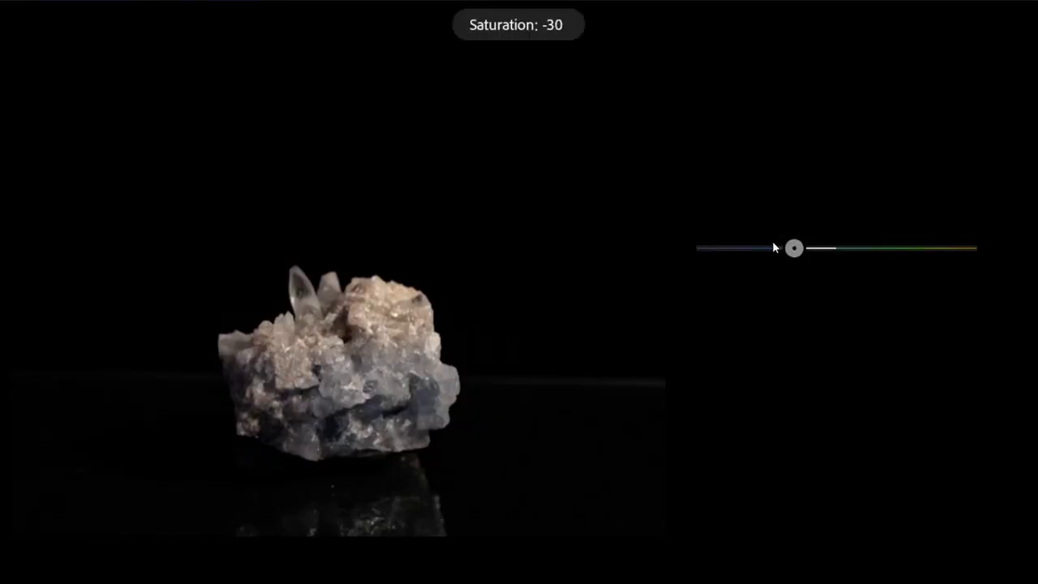
- Settle on Saturation -33 with Vibrance 79, then toggle the before/after comparison
left_click_drag(776, 241, 966, 248)
left_click(931, 26)
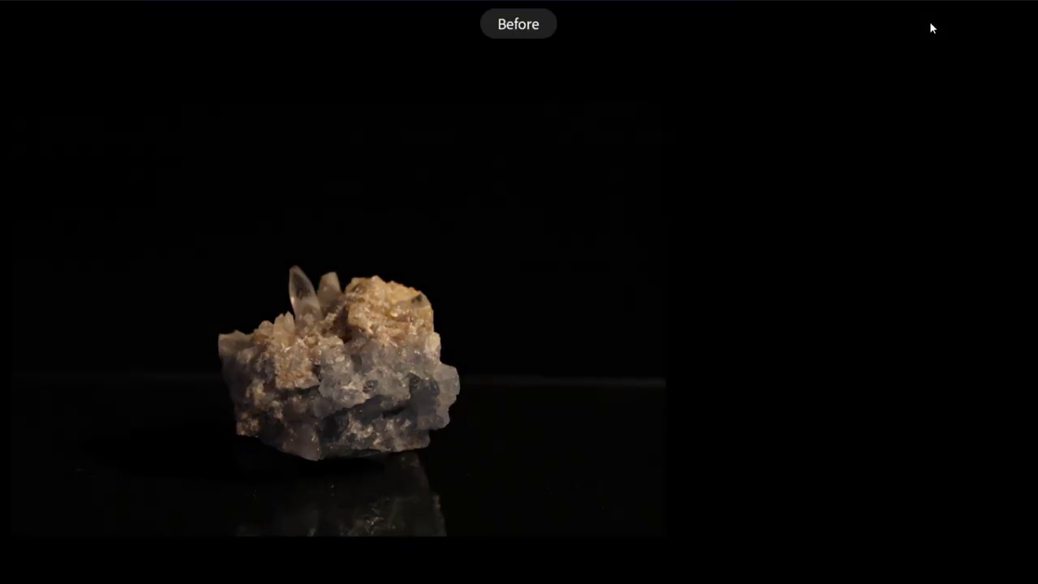
left_click(931, 27)
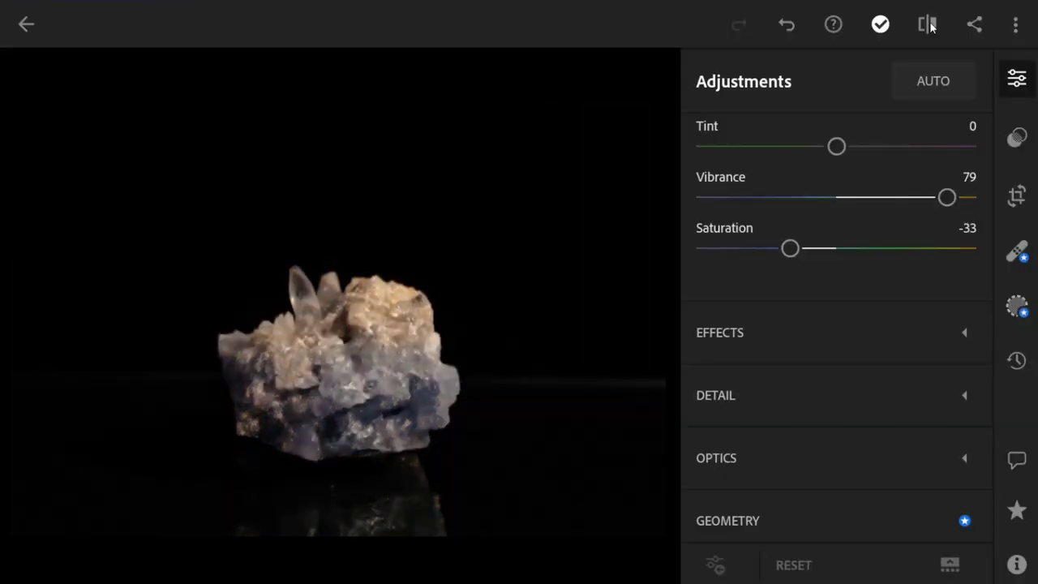
left_click(931, 27)
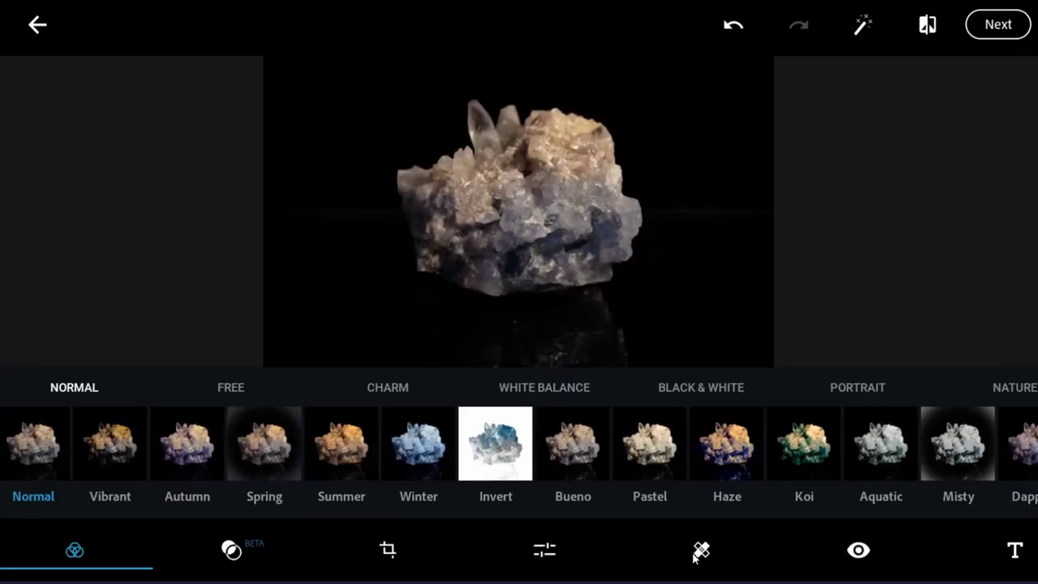
- Start Blemish Removal, dismiss its tip, and shrink the brush size to 13
left_click(699, 552)
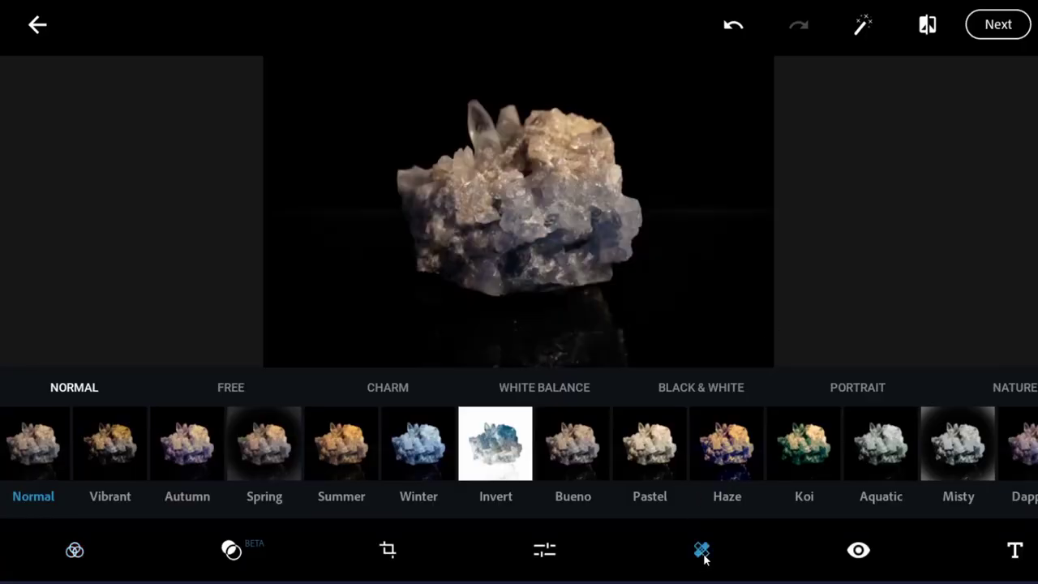
left_click(520, 340)
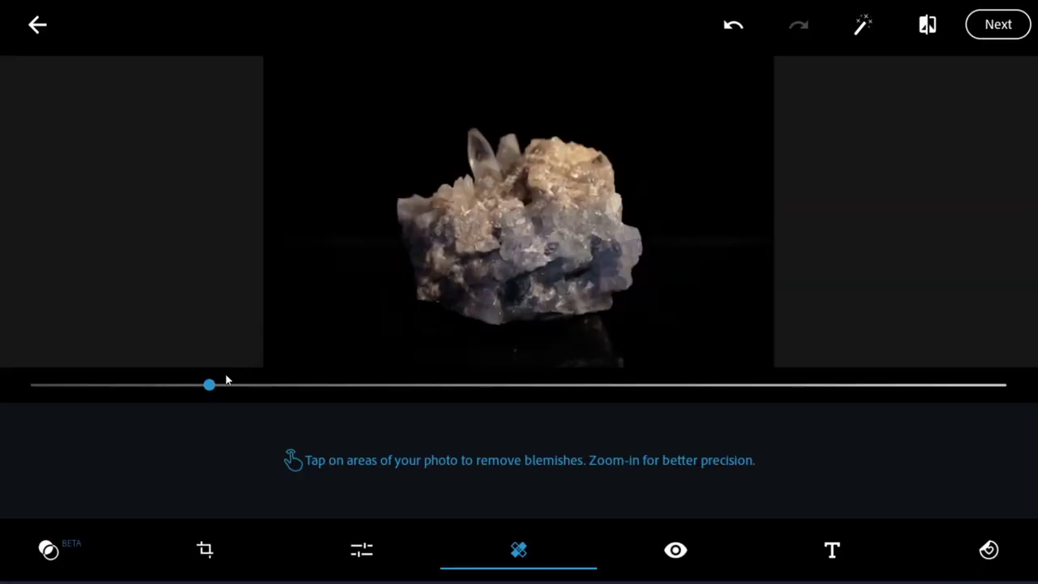
left_click_drag(205, 389, 150, 387)
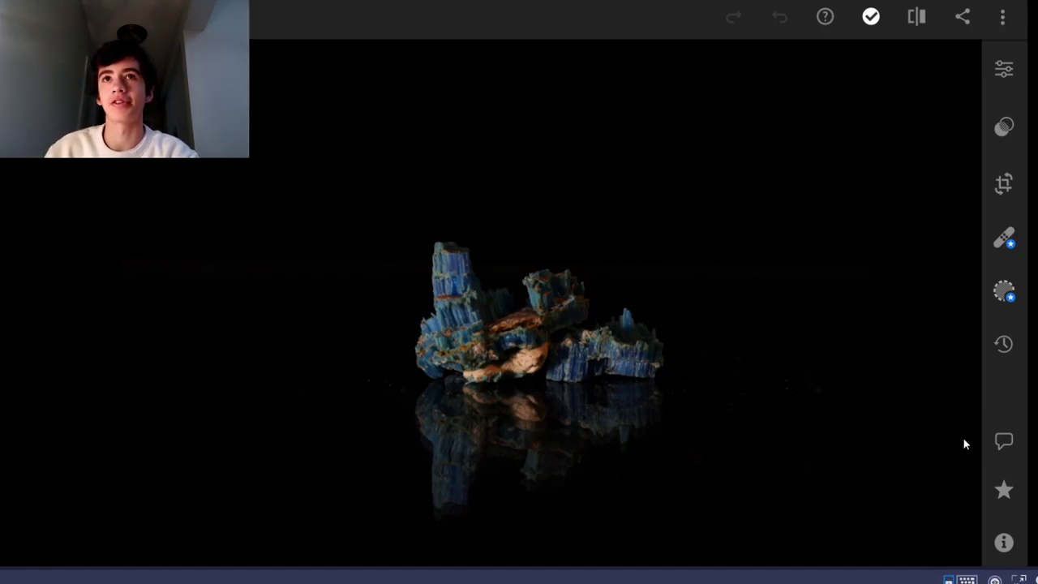
- Set the blue mineral photo's Exposure to 1.13 EV and show its tone curve
left_click(1004, 70)
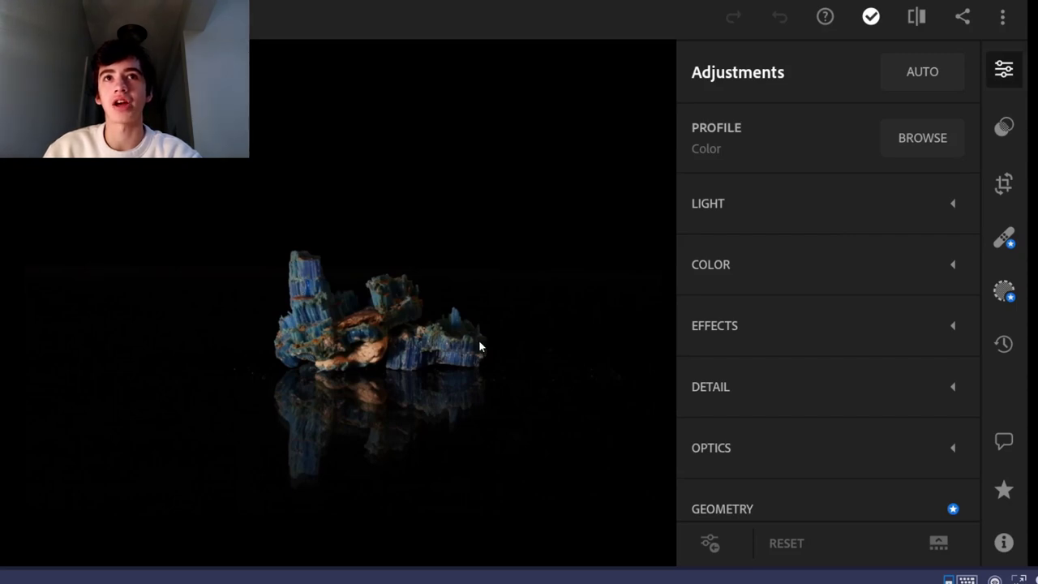
left_click(815, 204)
left_click_drag(829, 259, 876, 266)
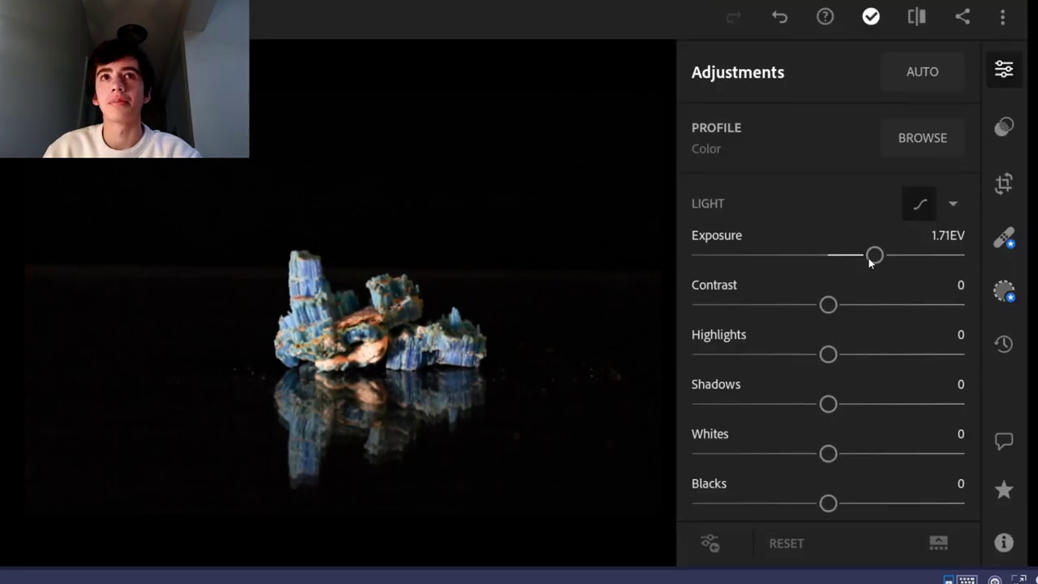
left_click_drag(870, 260, 860, 257)
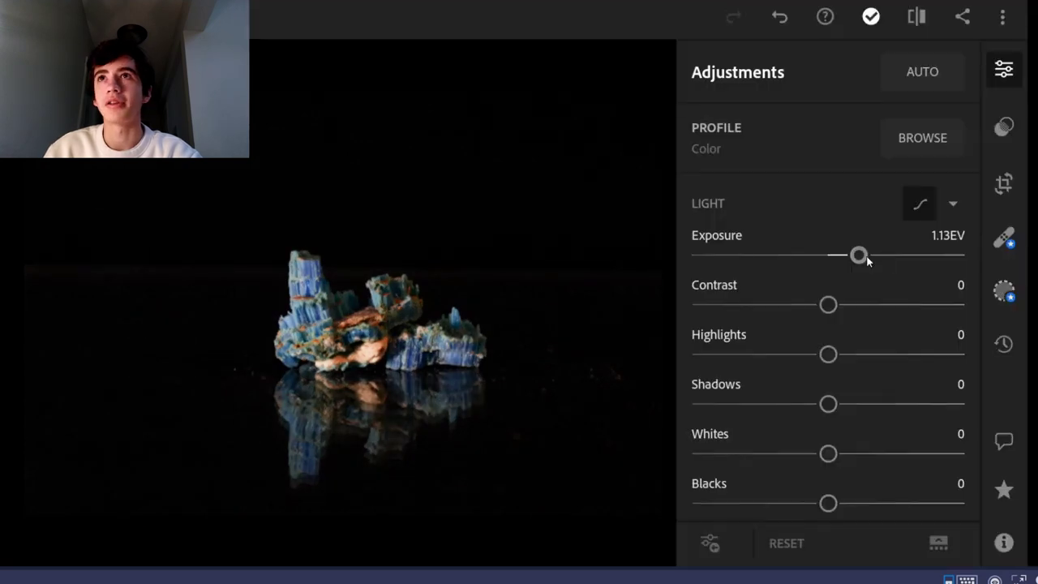
left_click(919, 206)
- Add lower and upper tone curve points, pull the upper down and adjust the black point for an S-curve
left_click_drag(329, 375, 319, 370)
mouse_move(523, 180)
left_mouse_down()
mouse_move(560, 219)
mouse_move(505, 176)
mouse_move(524, 203)
mouse_move(504, 185)
mouse_move(516, 198)
left_mouse_up()
left_click_drag(319, 386, 304, 359)
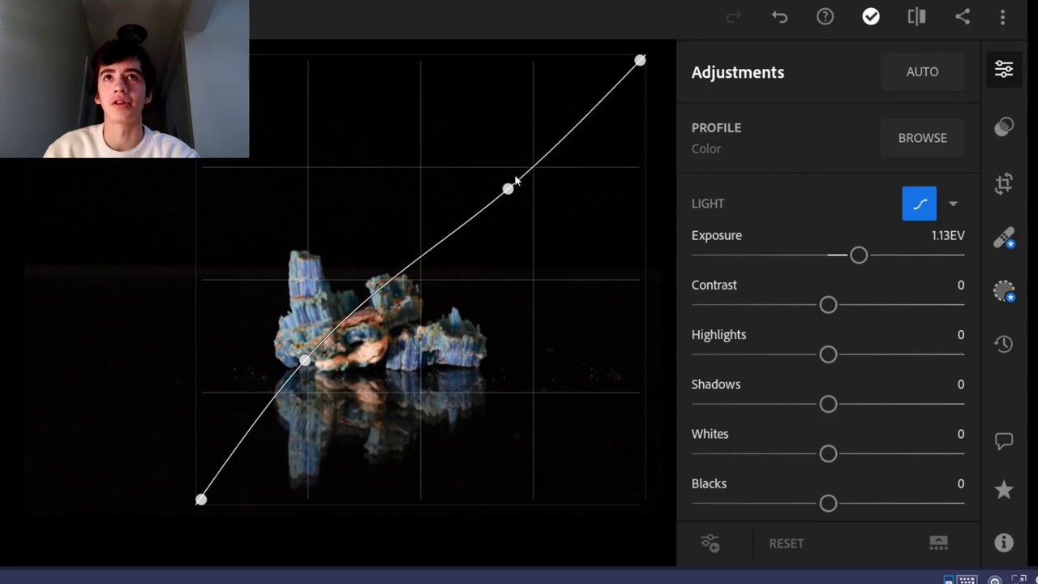
left_click_drag(510, 189, 495, 206)
mouse_move(301, 363)
left_mouse_down()
mouse_move(304, 354)
mouse_move(307, 369)
left_mouse_up()
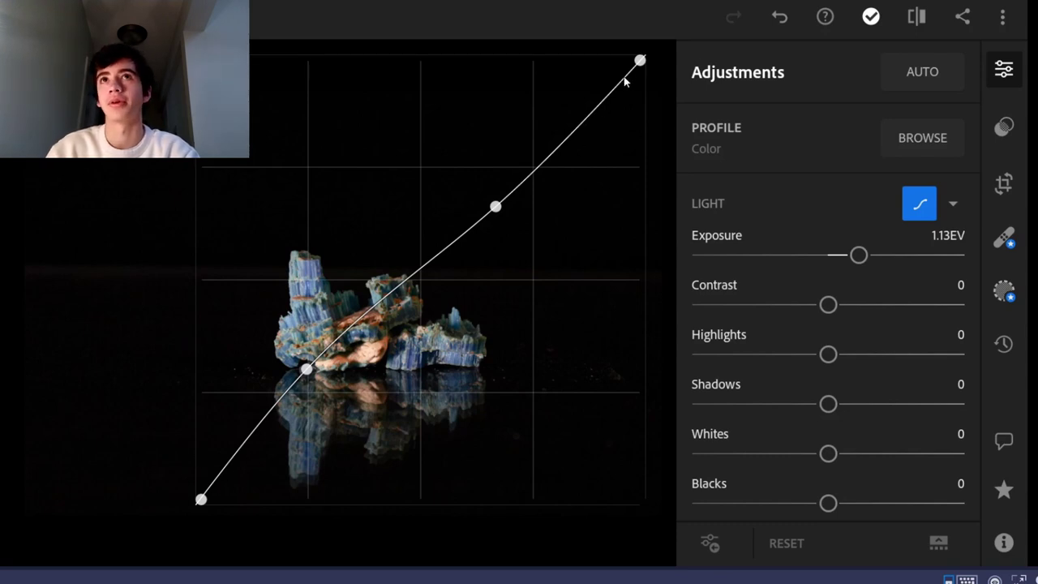
left_click_drag(202, 498, 213, 521)
left_click_drag(496, 207, 503, 209)
left_click_drag(481, 247, 482, 259)
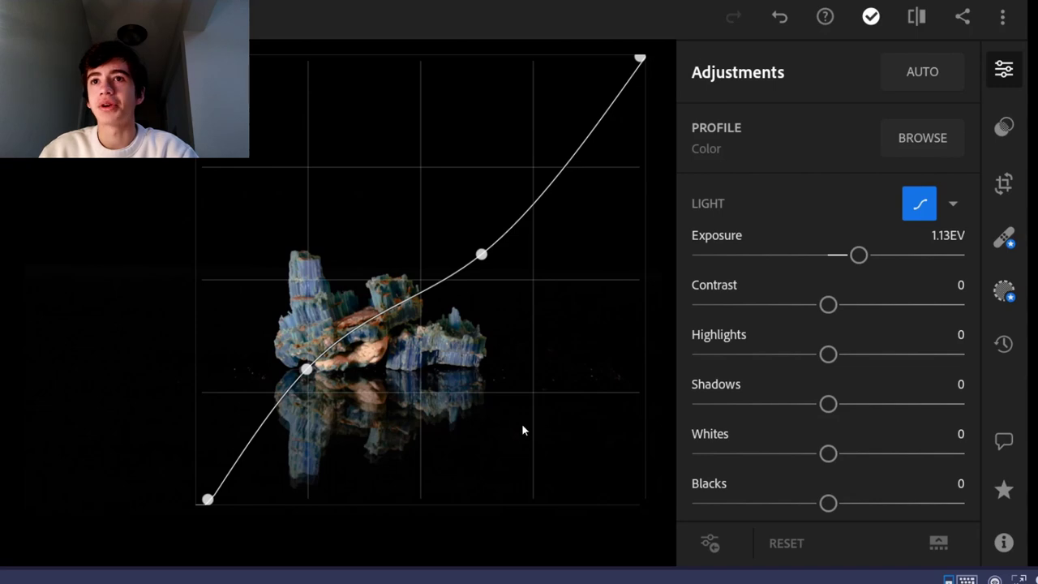
scroll(829, 357, "down", 5)
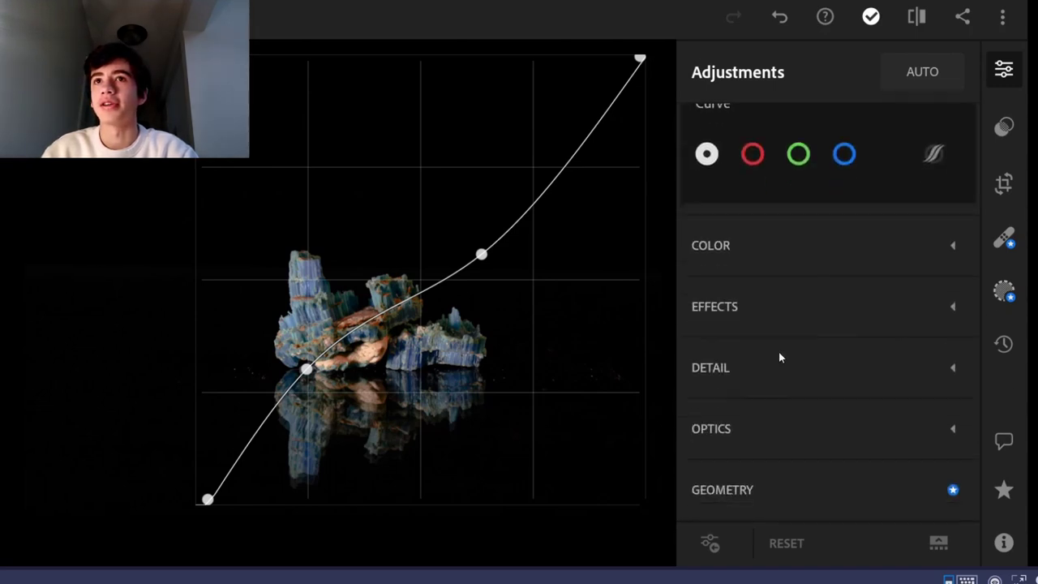
- Set the Effects vignette to -70, midpoint 0 and feather about 56
left_click(838, 300)
scroll(820, 284, "down", 2)
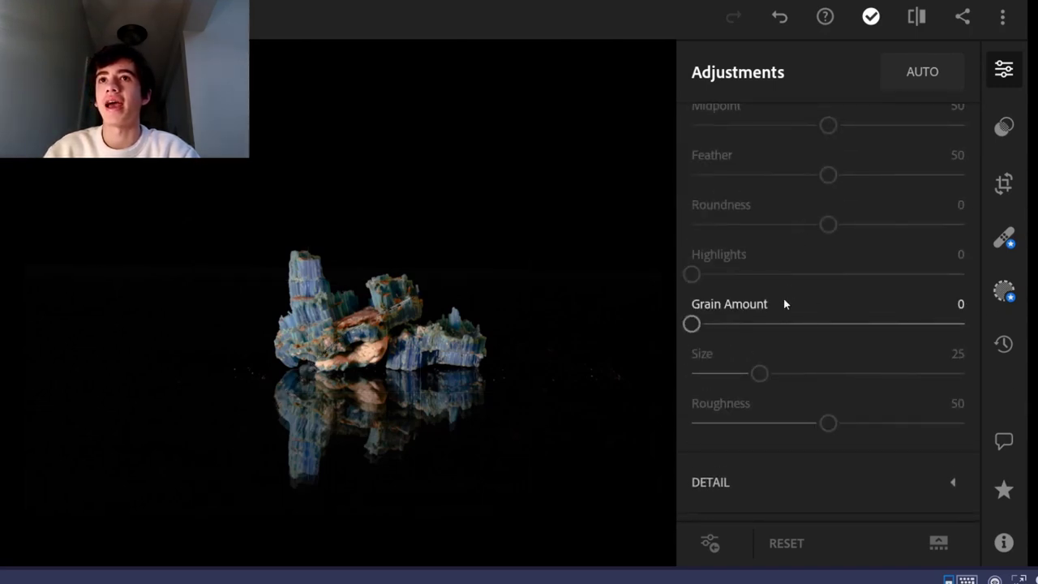
scroll(781, 307, "up", 4)
left_click_drag(828, 362, 738, 367)
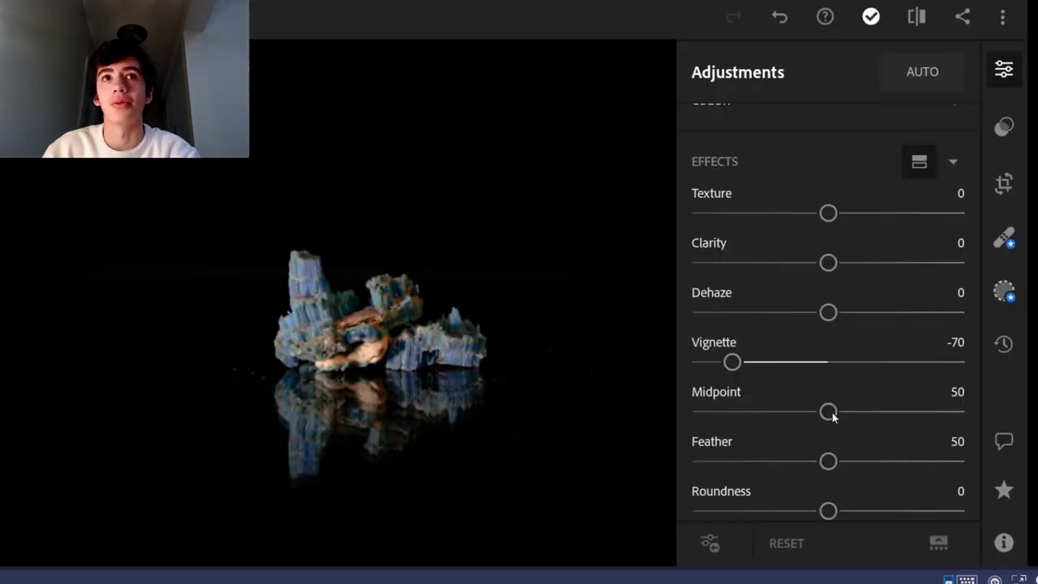
left_click_drag(832, 412, 640, 413)
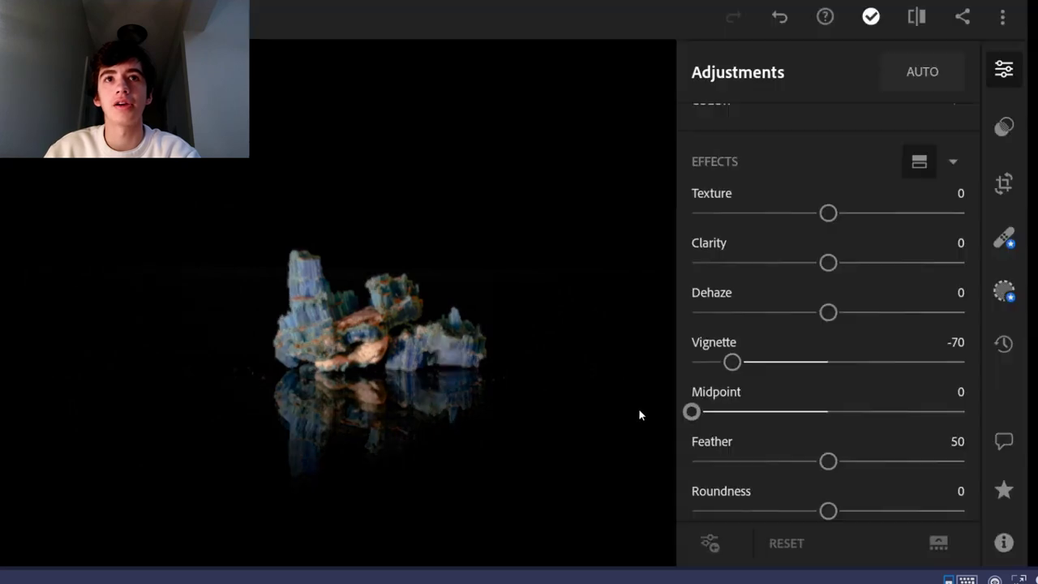
left_click_drag(829, 465, 878, 463)
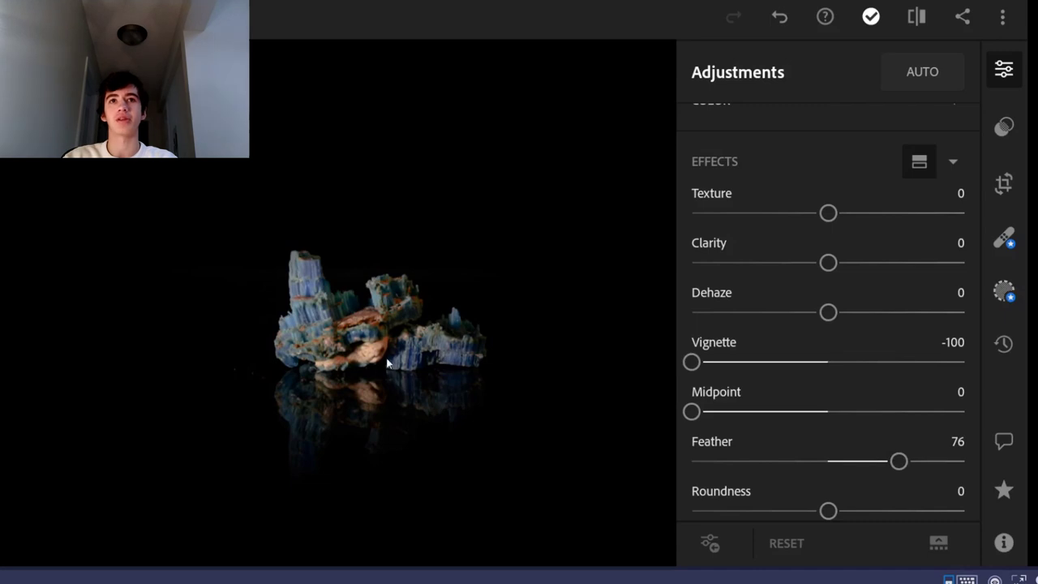
- Crop in from the top-left and shift the photo so the blue specimen sits larger, left of centre
left_click(1004, 183)
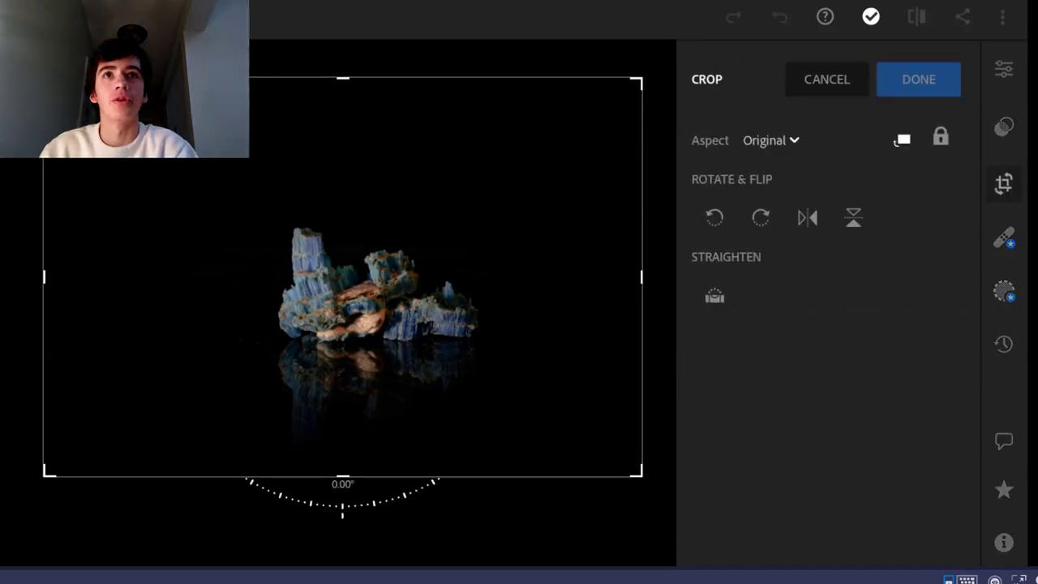
left_click_drag(45, 79, 149, 171)
left_click_drag(266, 238, 321, 268)
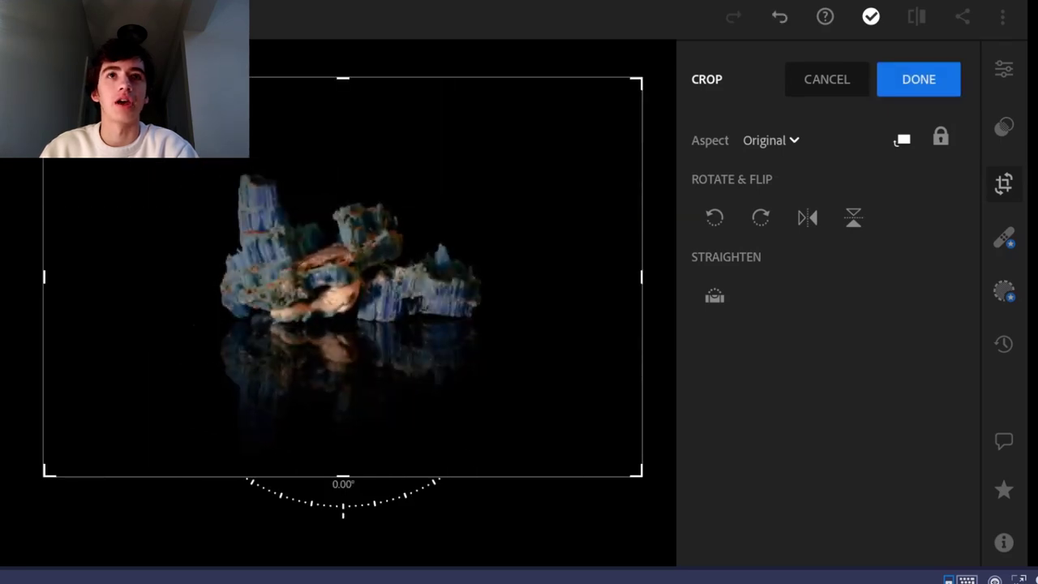
left_click_drag(44, 79, 127, 162)
left_click_drag(264, 234, 266, 255)
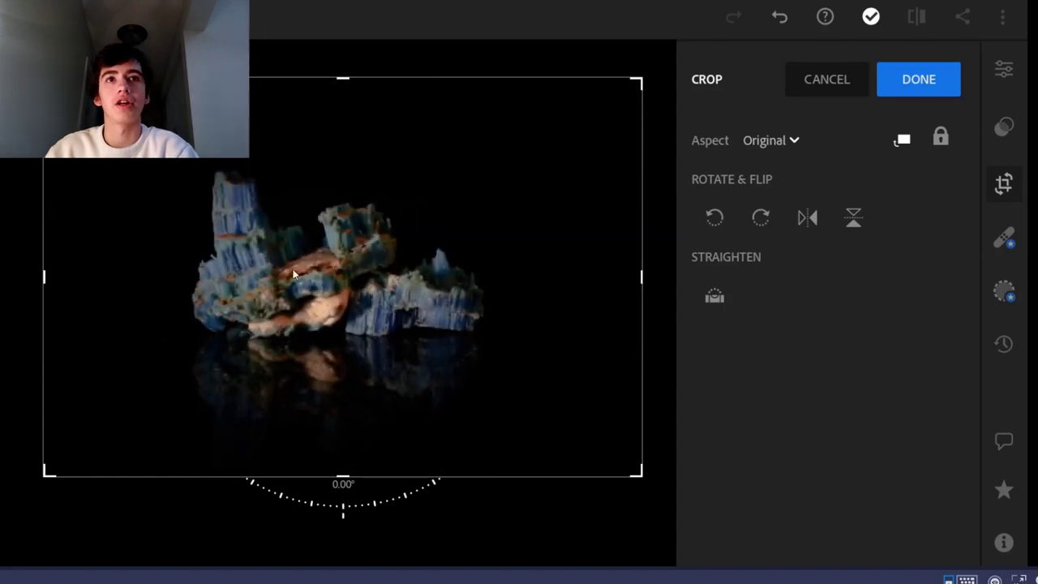
left_click_drag(309, 300, 325, 295)
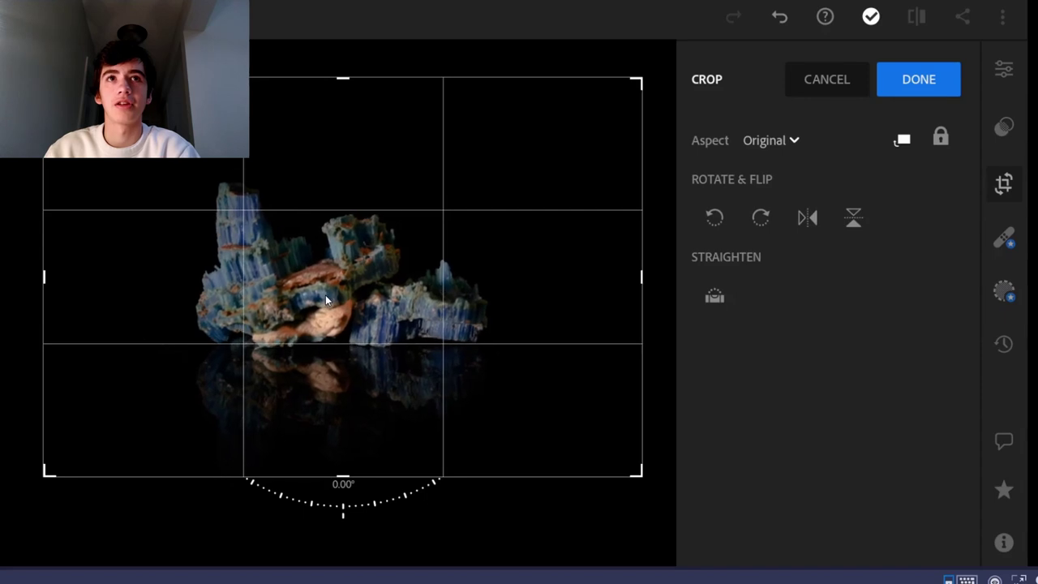
key("Return")
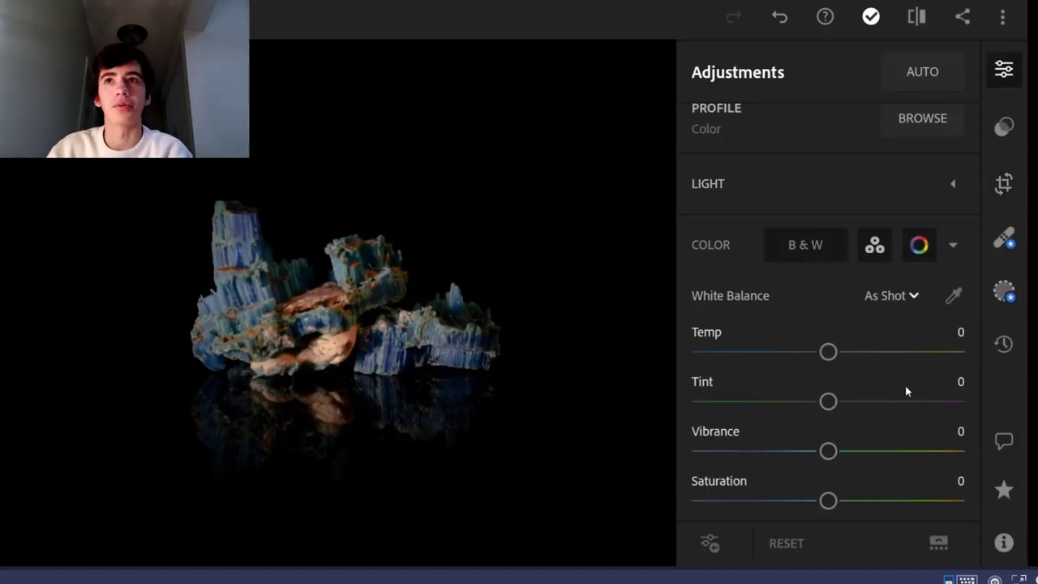
- Cool the white balance Temp to -10
left_click_drag(827, 352, 815, 371)
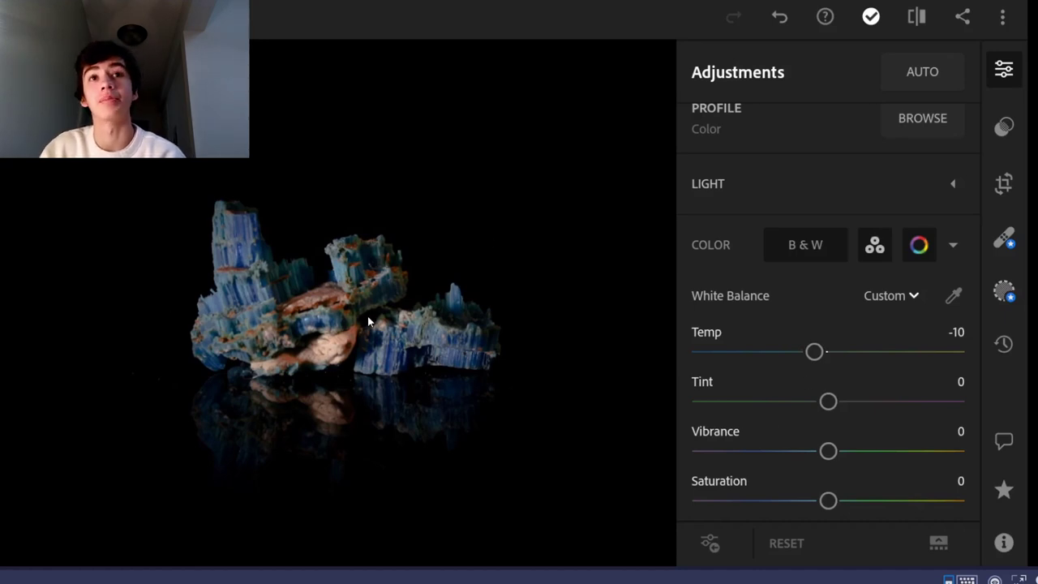
scroll(787, 393, "down", 3)
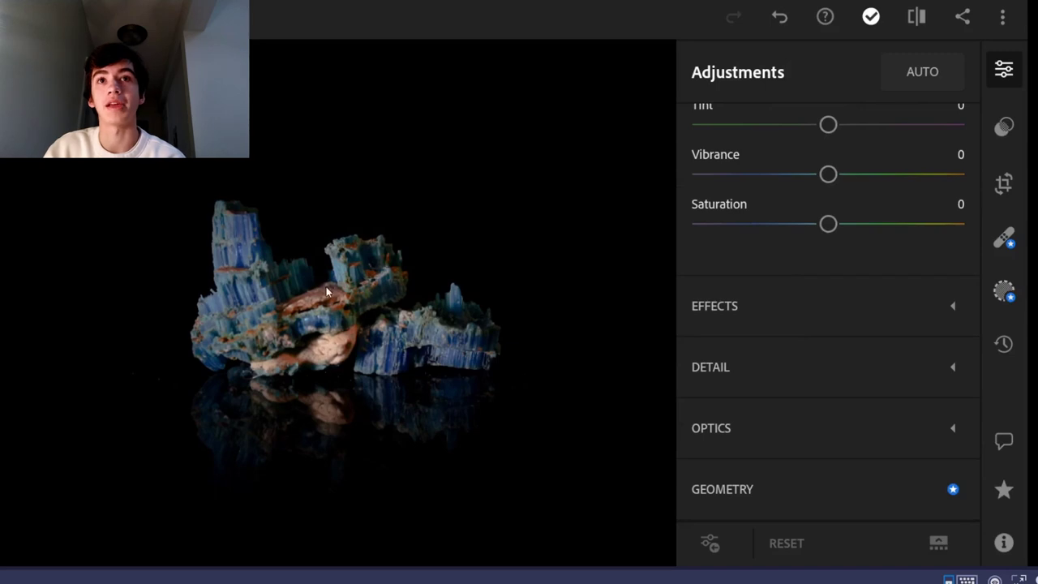
scroll(892, 362, "up", 3)
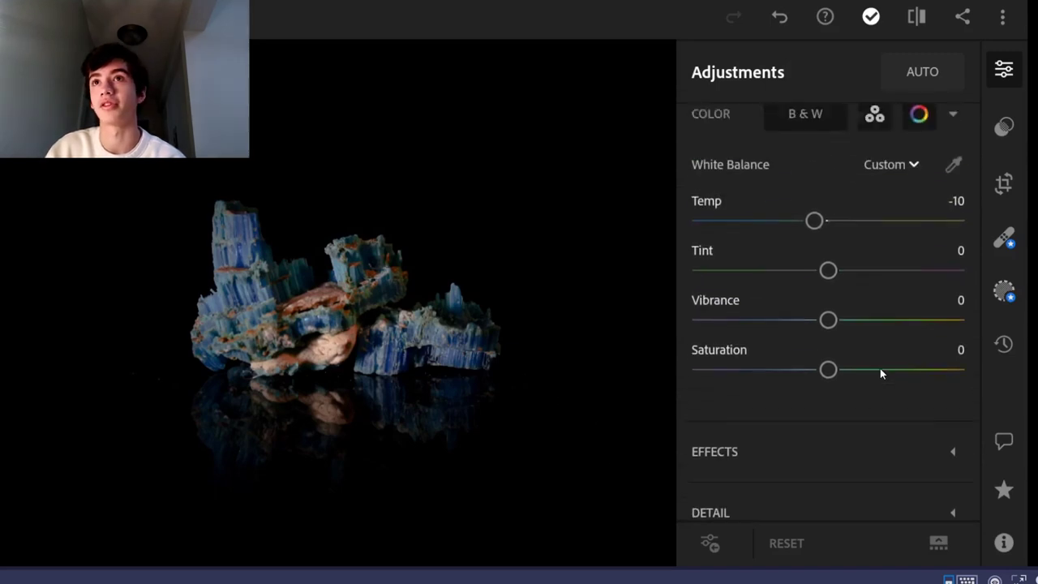
scroll(836, 487, "down", 3)
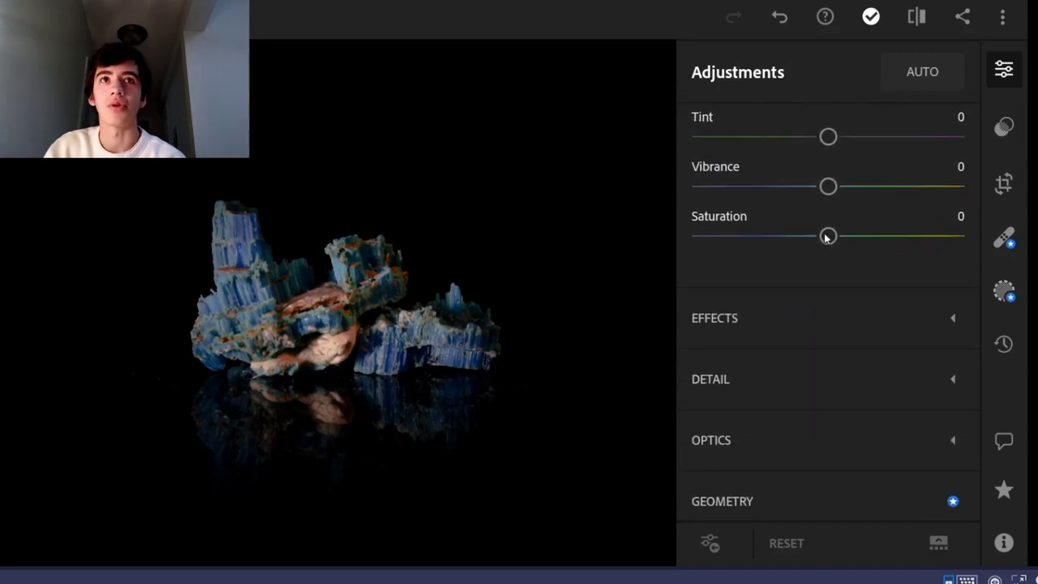
- Lower Saturation to -32 and raise Vibrance to 54 to enrich the blues
left_click_drag(826, 236, 794, 236)
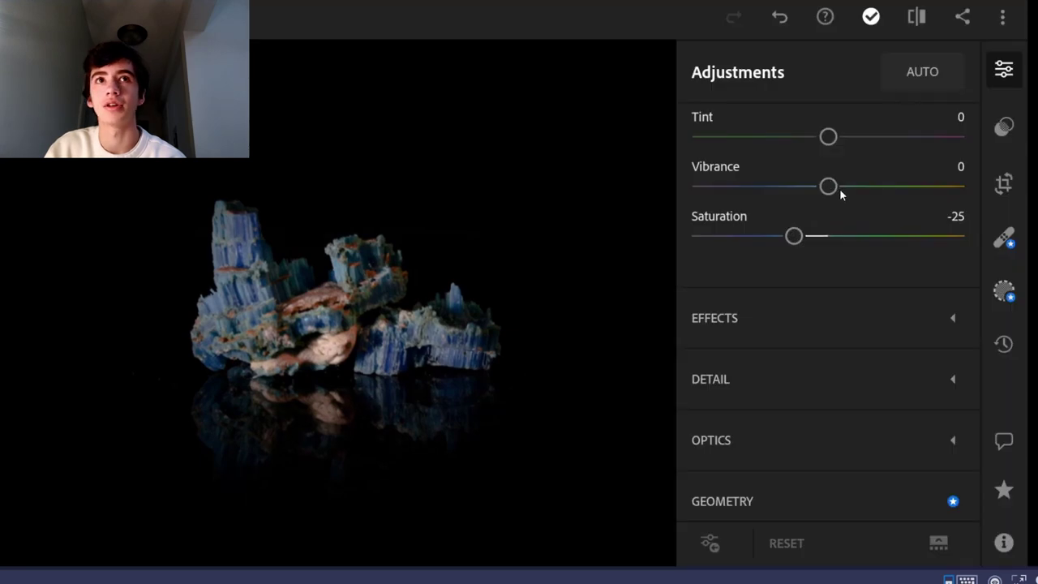
left_click_drag(839, 187, 885, 186)
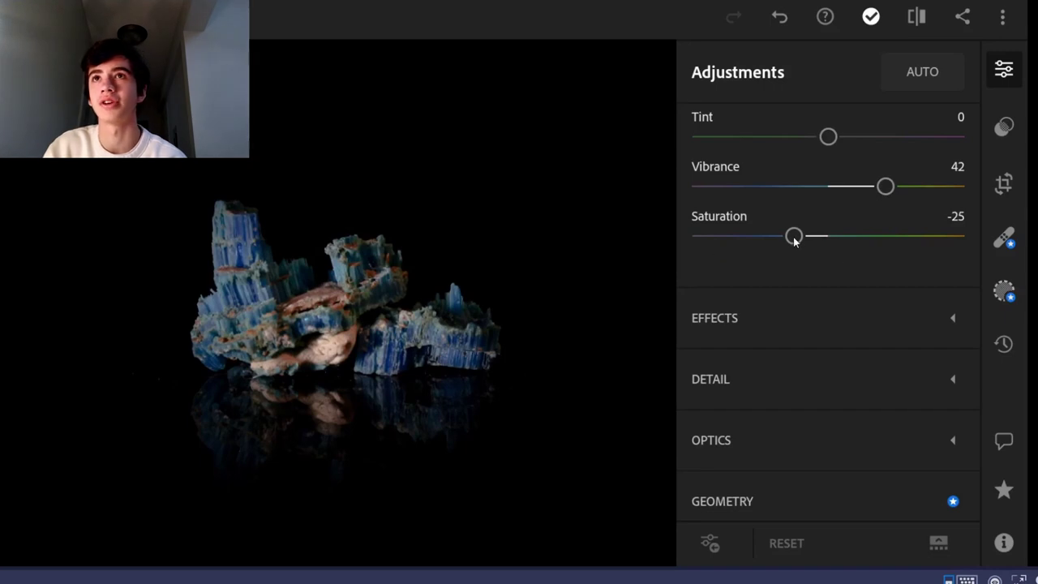
left_click_drag(795, 241, 785, 241)
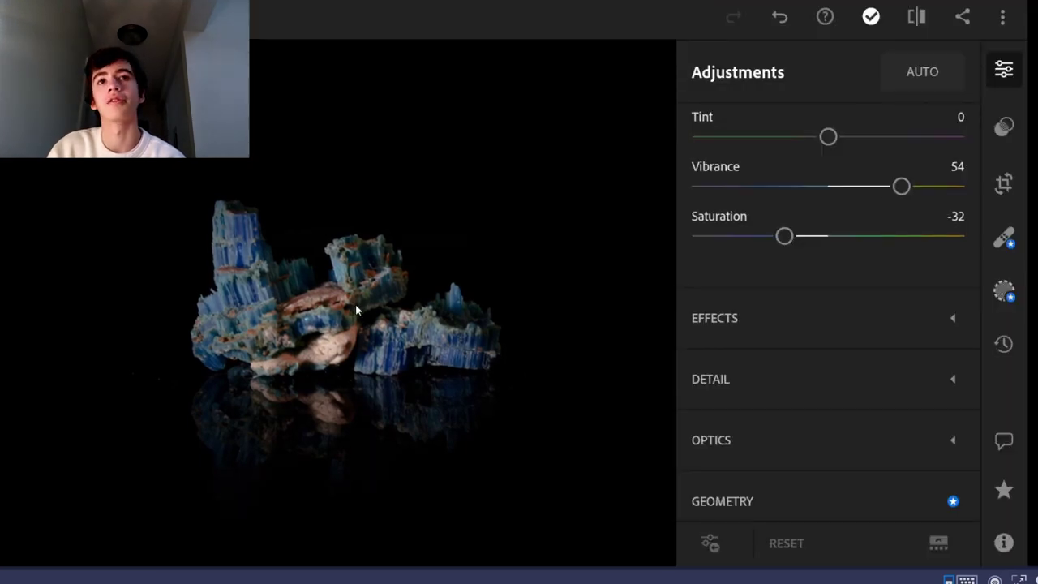
left_click(914, 29)
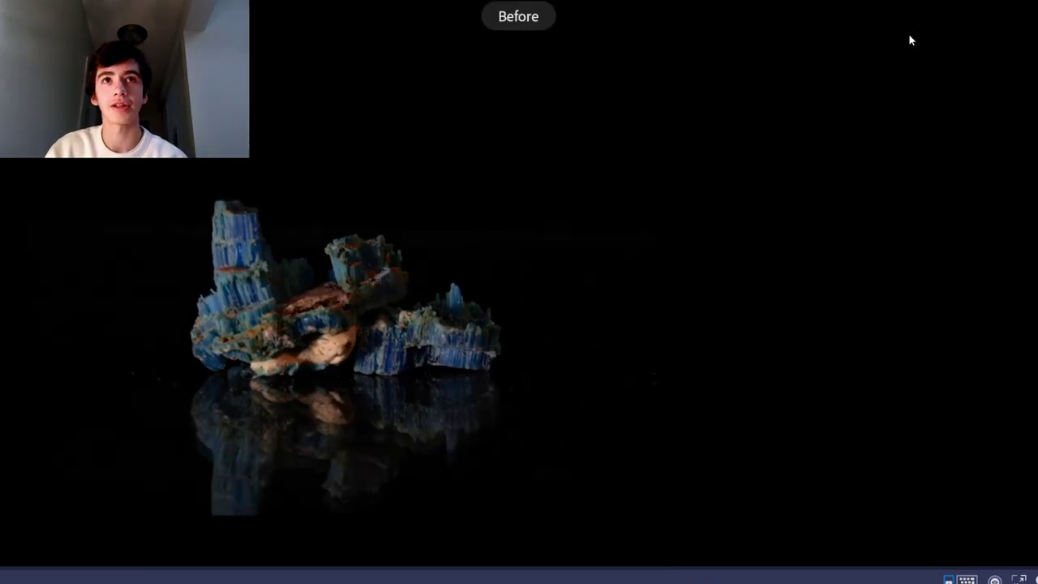
left_click(911, 39)
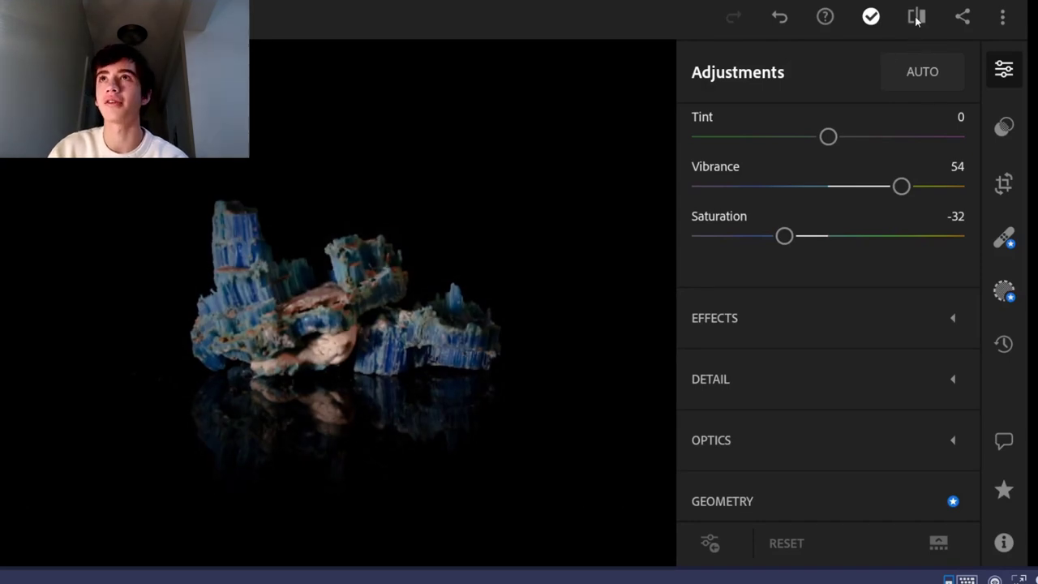
left_click(917, 20)
left_click(917, 20)
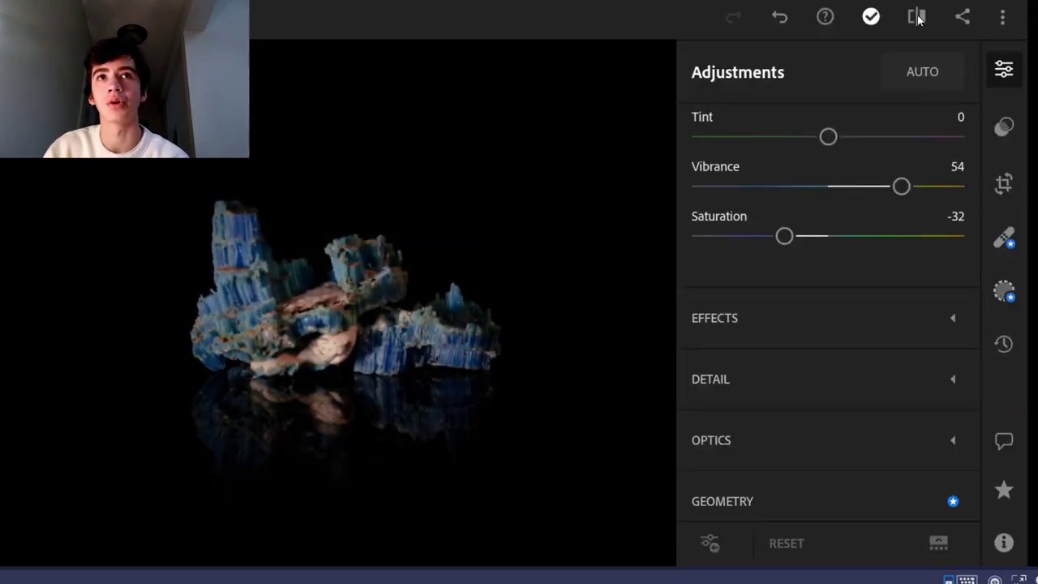
- In Light, set Shadows to 81 and Blacks to -12, then give Detail Sharpening 23
scroll(812, 173, "up", 5)
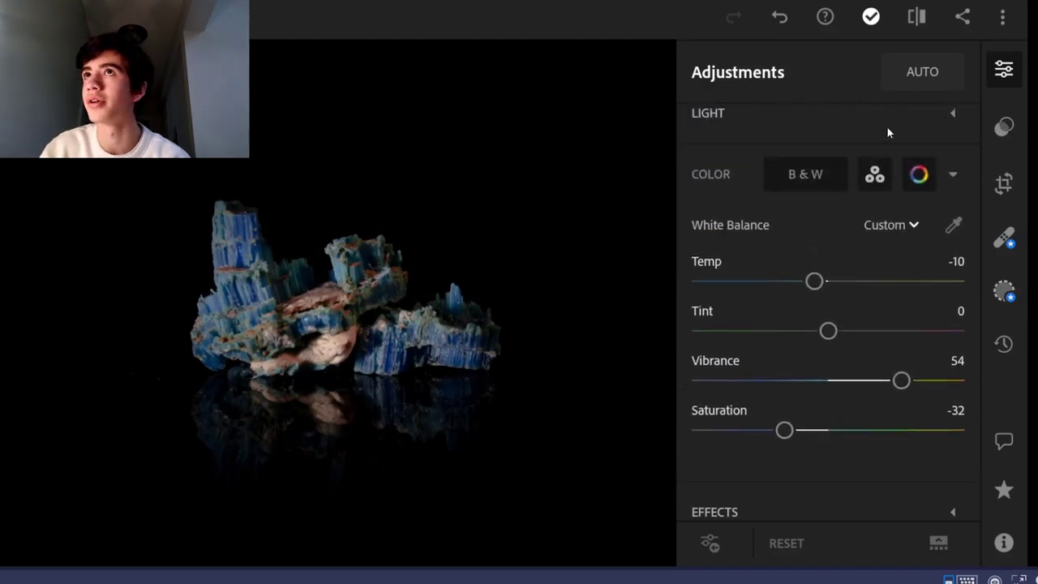
left_click(888, 125)
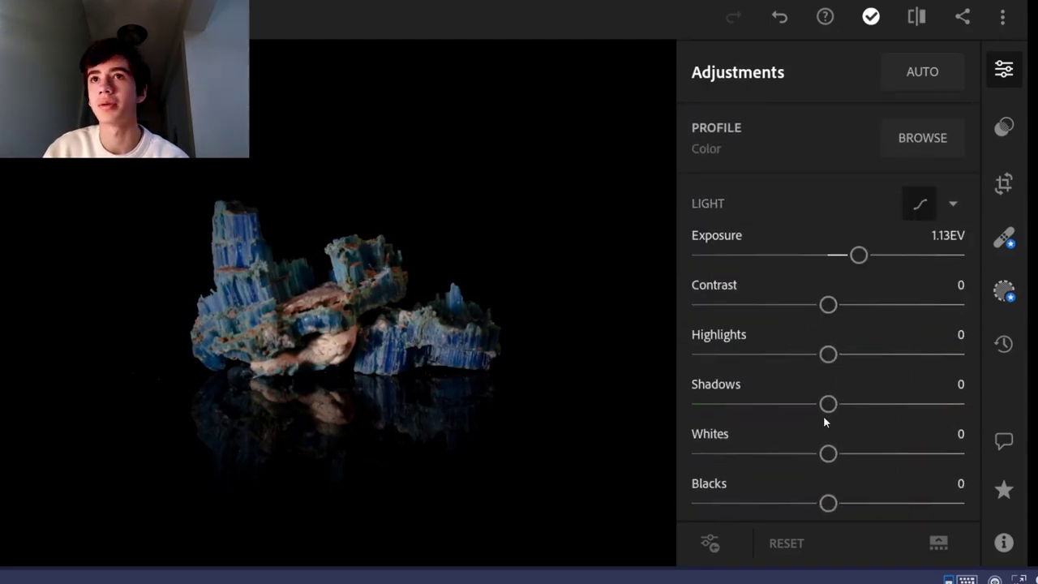
left_click_drag(834, 408, 920, 405)
mouse_move(828, 503)
left_mouse_down()
mouse_move(786, 503)
mouse_move(812, 503)
left_mouse_up()
left_click_drag(923, 410, 938, 405)
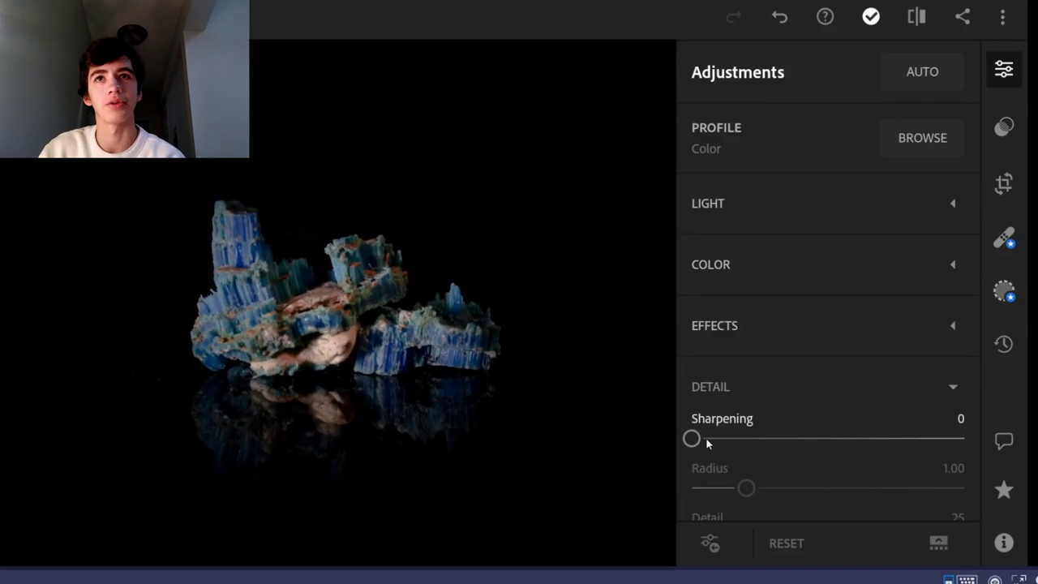
left_click_drag(692, 438, 734, 439)
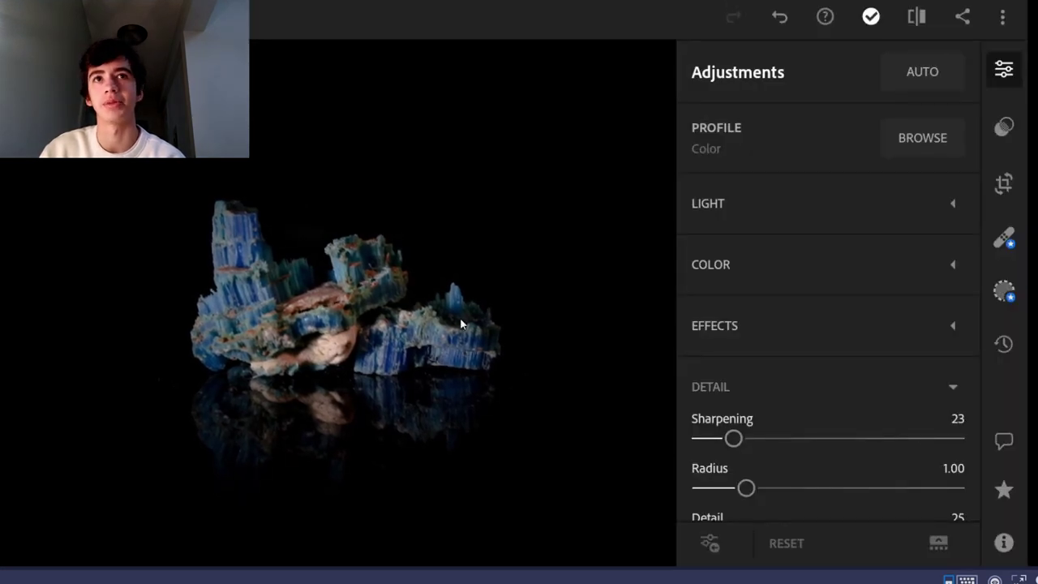
- Compare the edited specimen photo with the unedited original
scroll(869, 446, "down", 3)
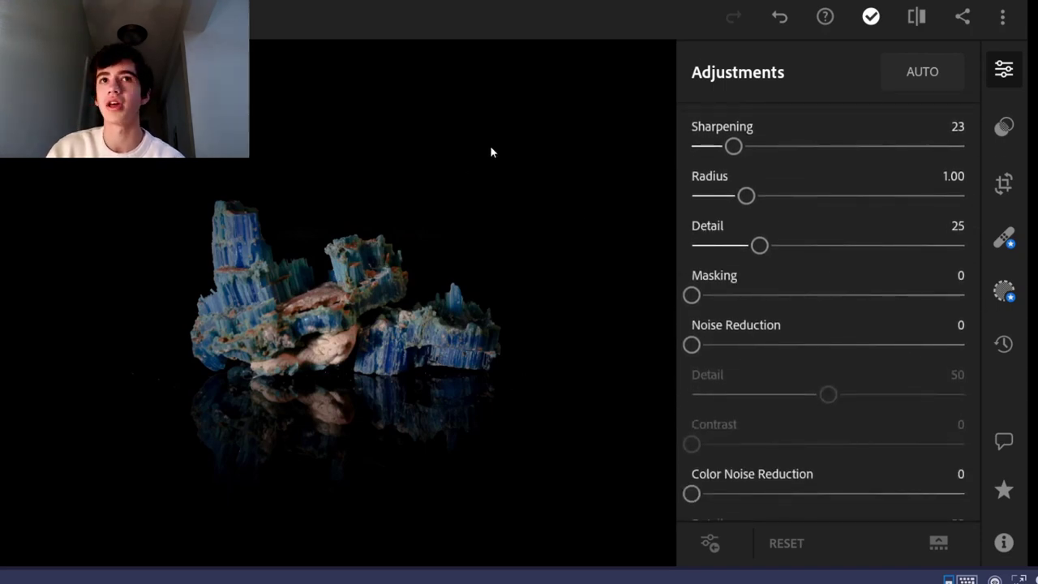
scroll(866, 278, "up", 3)
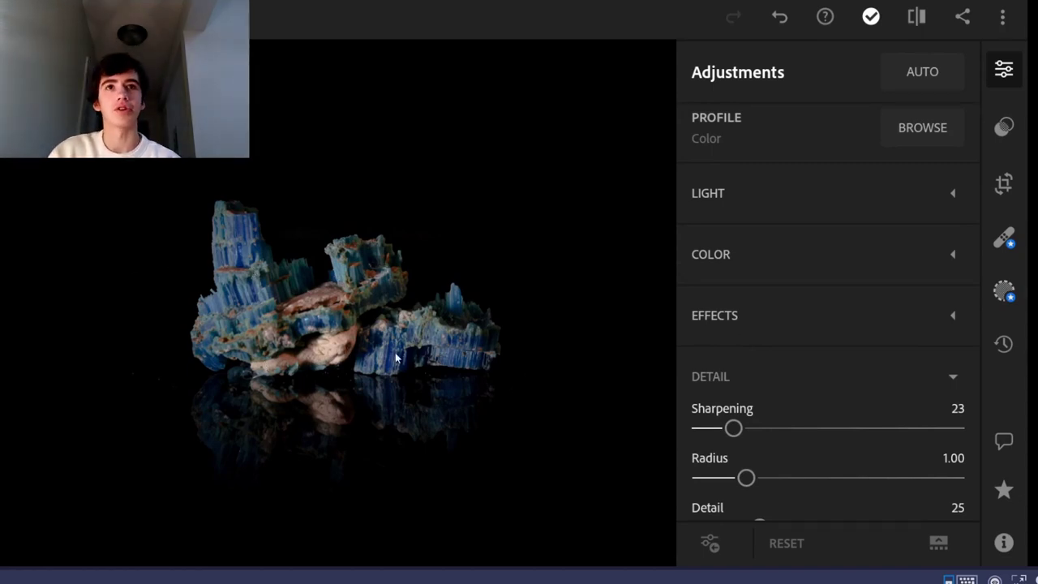
left_click_drag(919, 21, 918, 21)
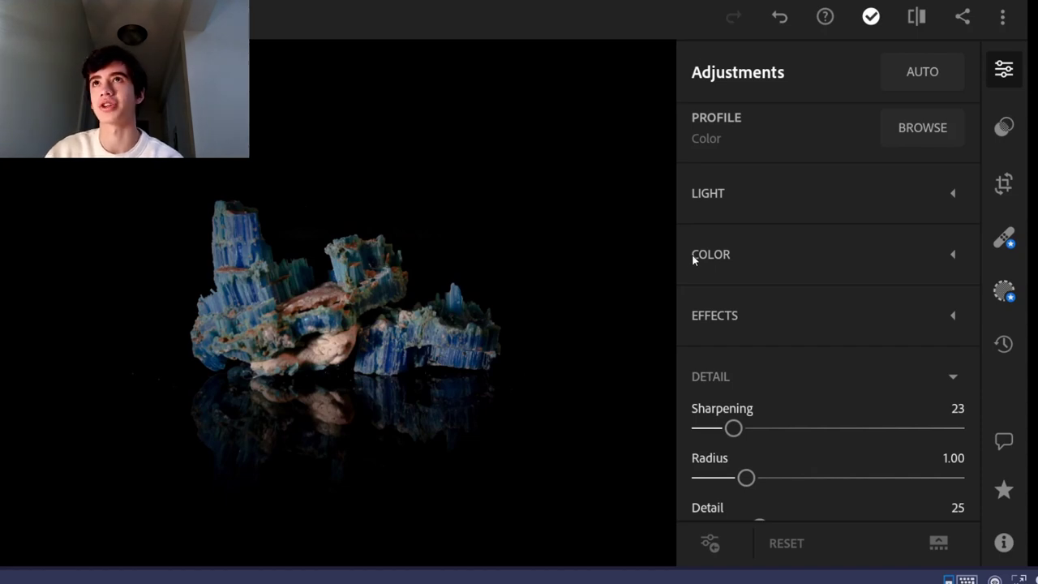
left_click(919, 16)
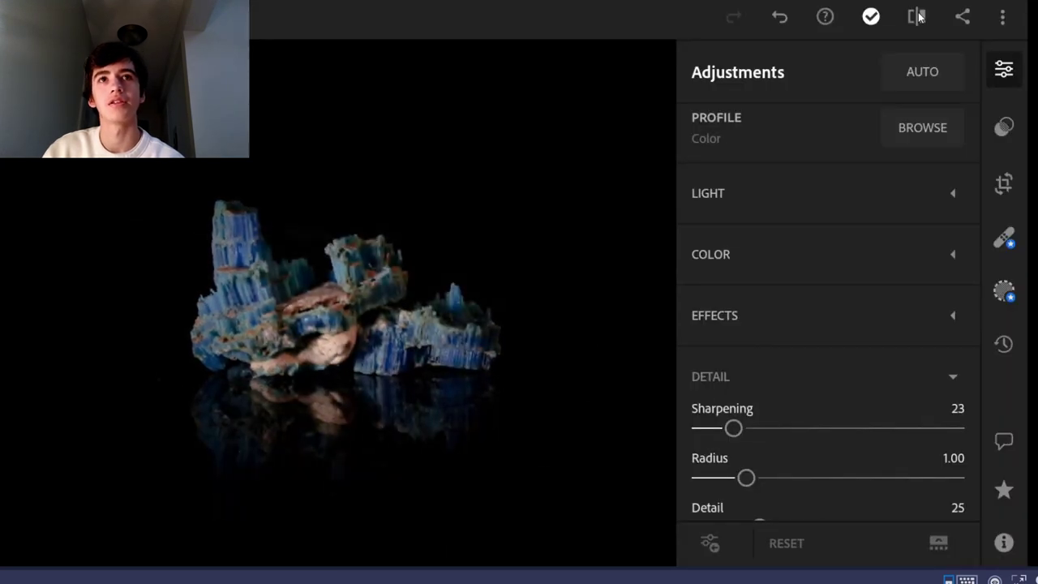
- Save the edited photo to the device and acknowledge the Export Completed message
left_click(962, 16)
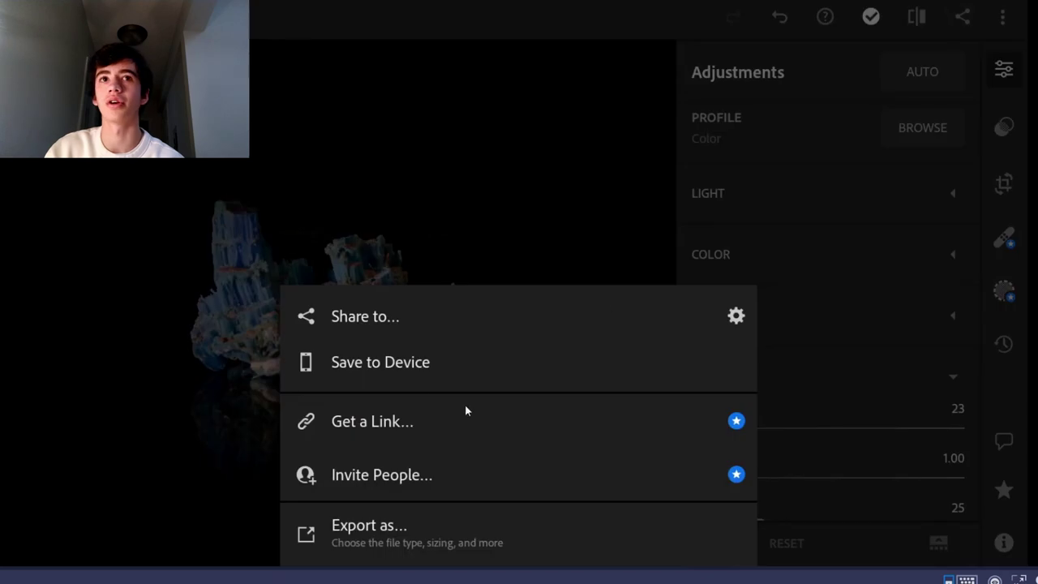
left_click(363, 365)
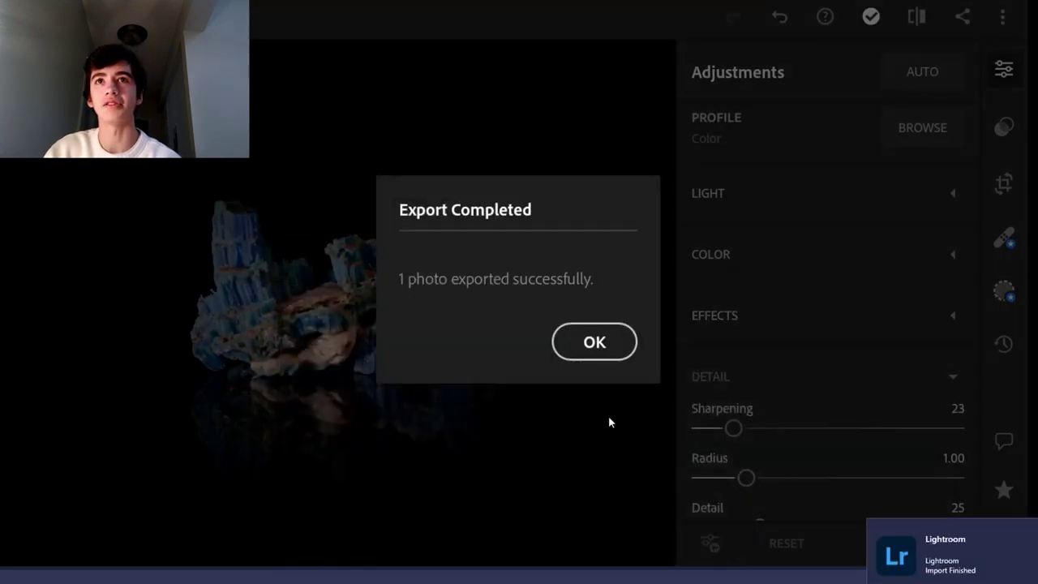
left_click(596, 341)
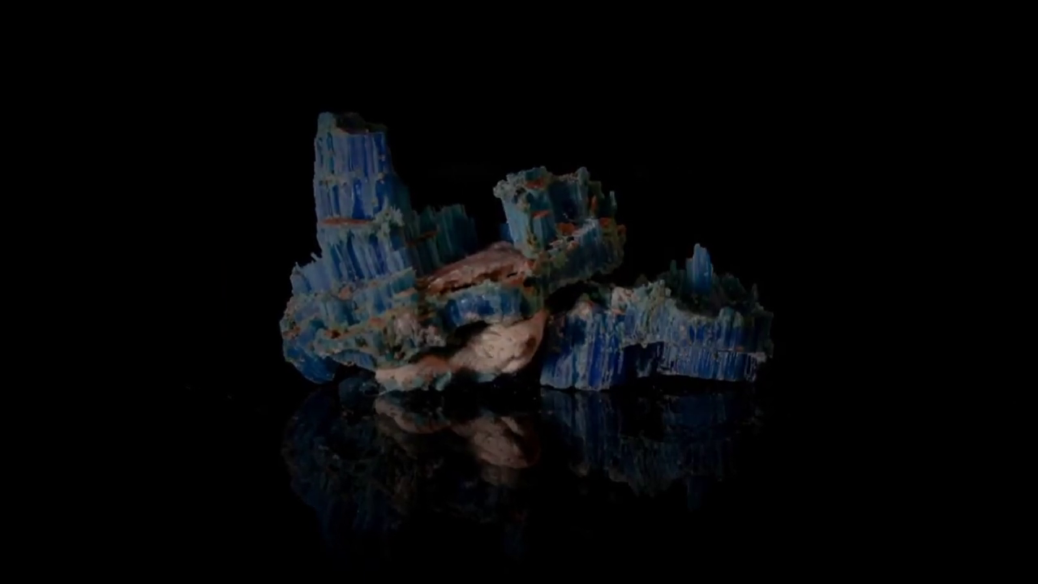